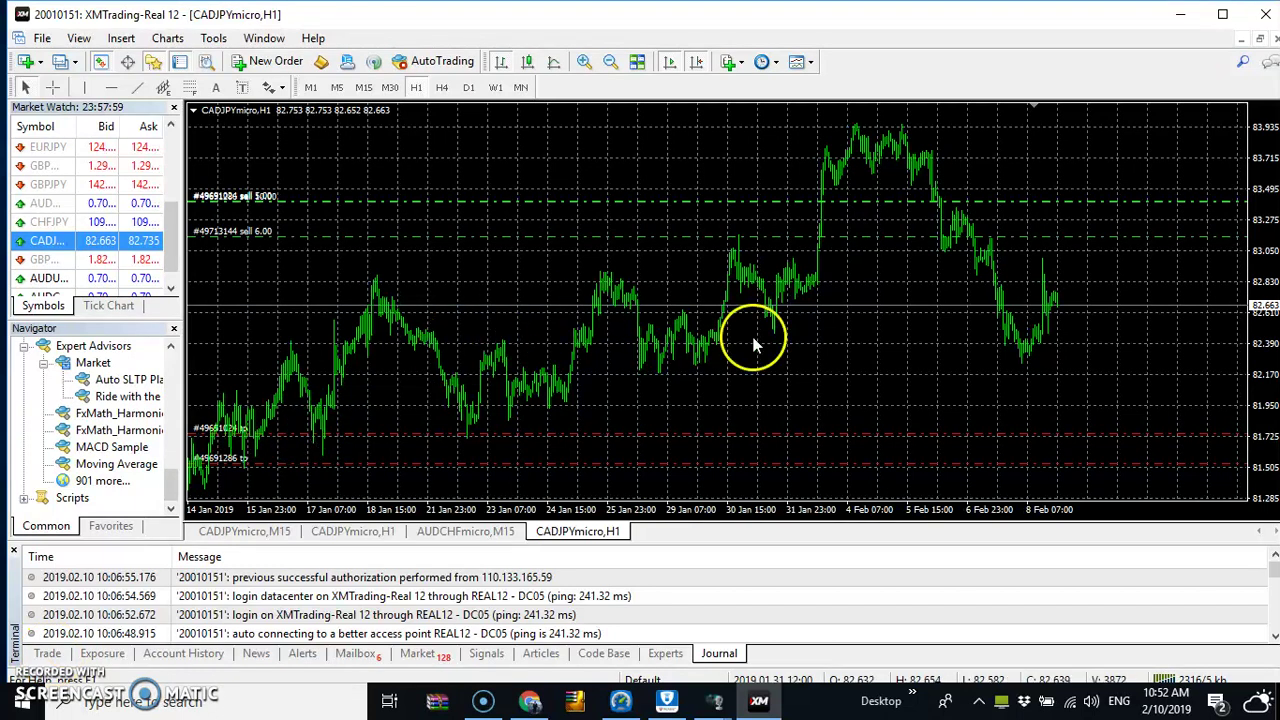
- Switch off the grid lines on the CADJPY H1 chart from its right-click menu
right_click(848, 365)
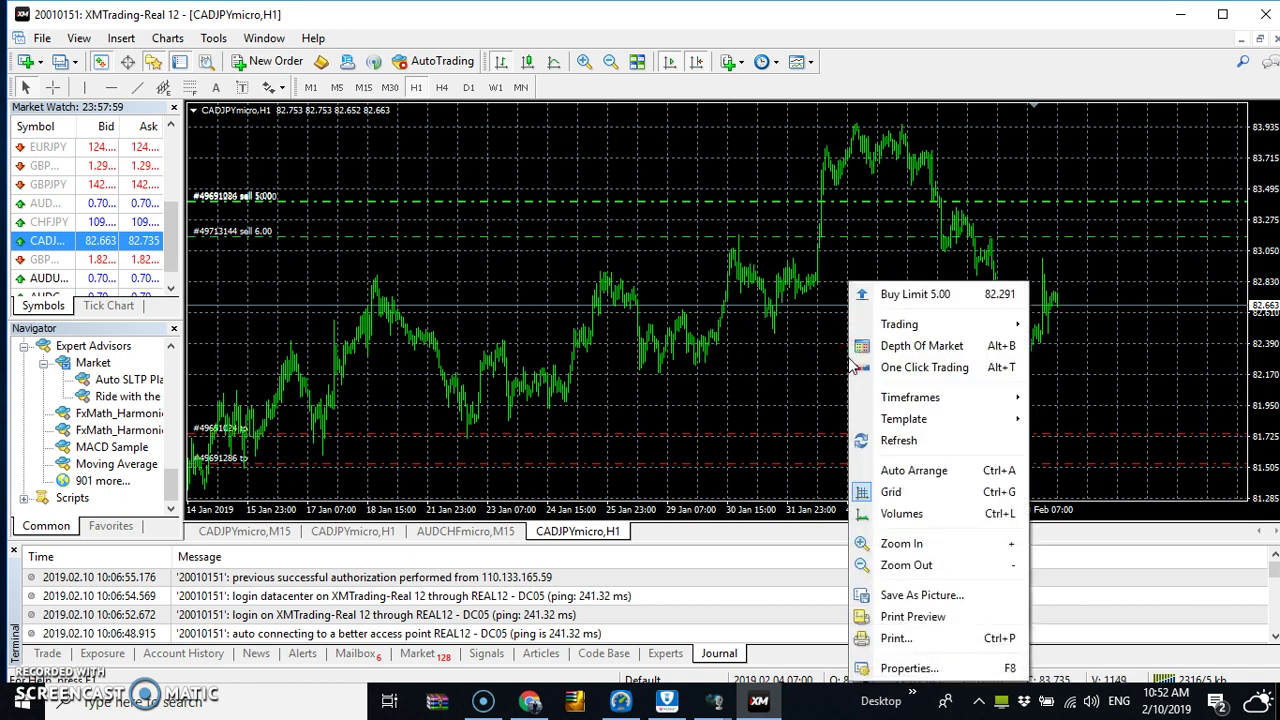
left_click(887, 494)
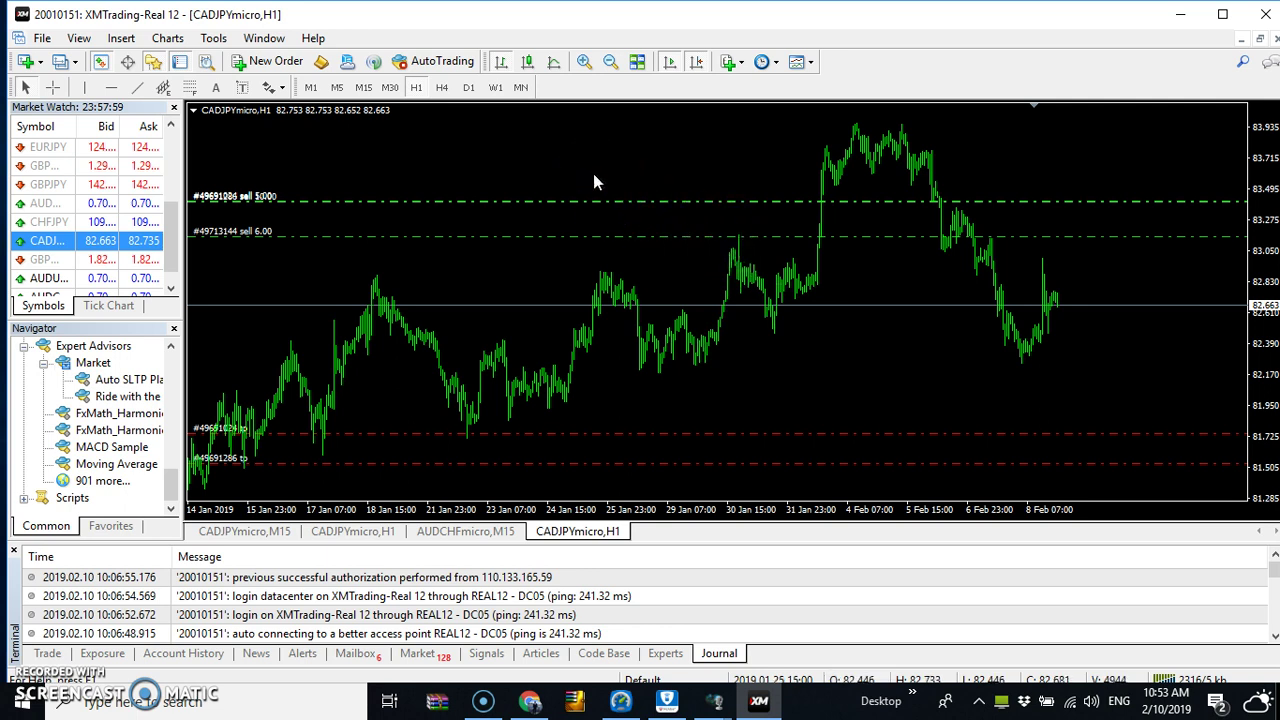
left_click(584, 62)
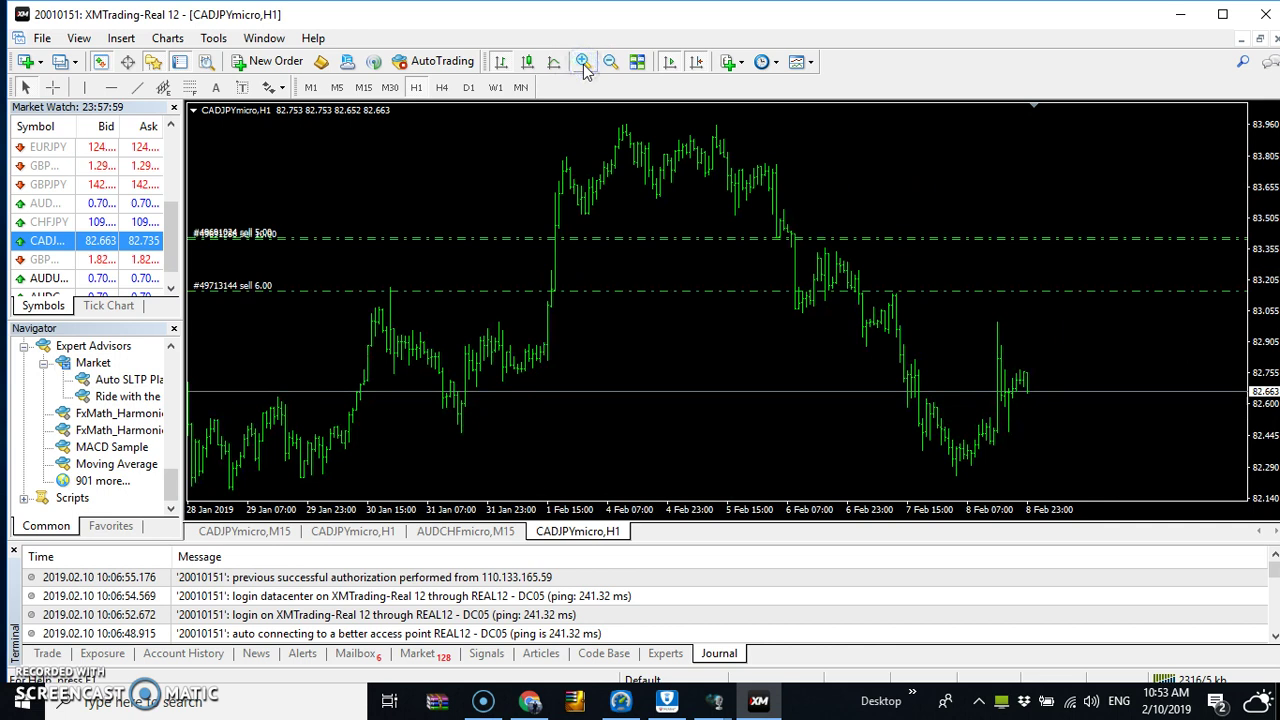
left_click(609, 62)
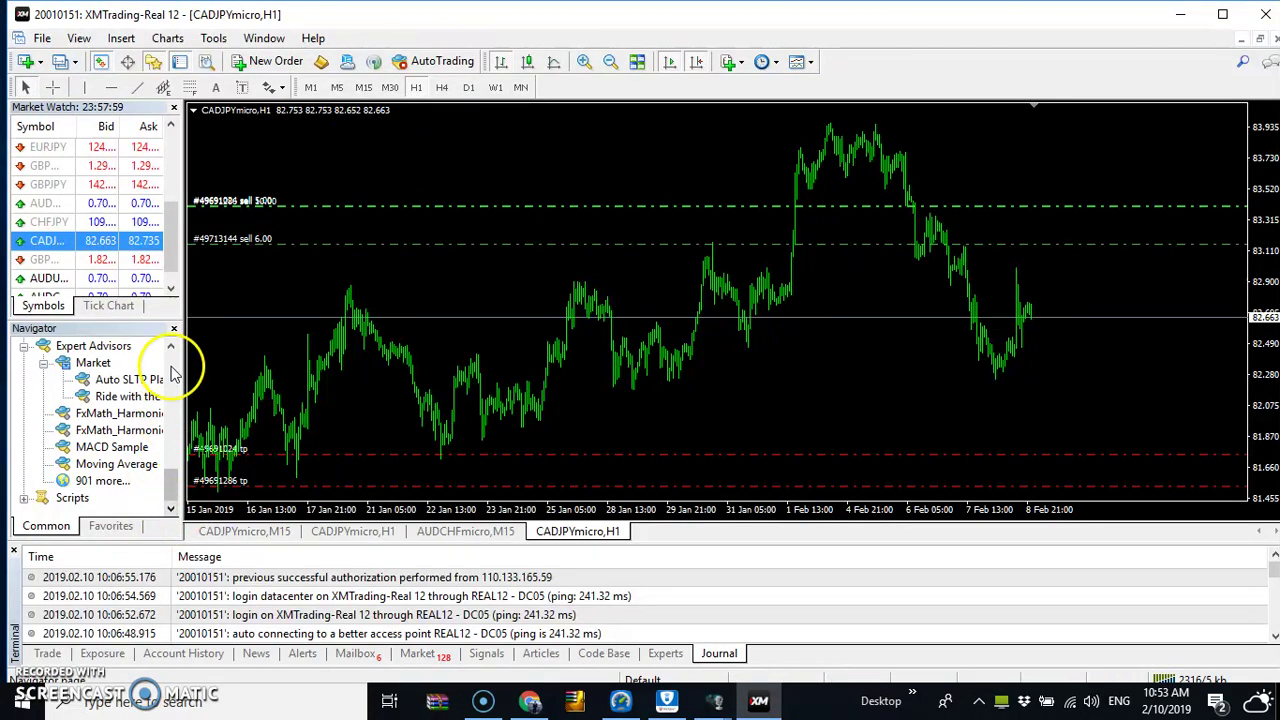
- Attach the SUPORTRESISTANCE indicator with SR_Intervaluuunew4 changed from 4 to 500
left_click(172, 346)
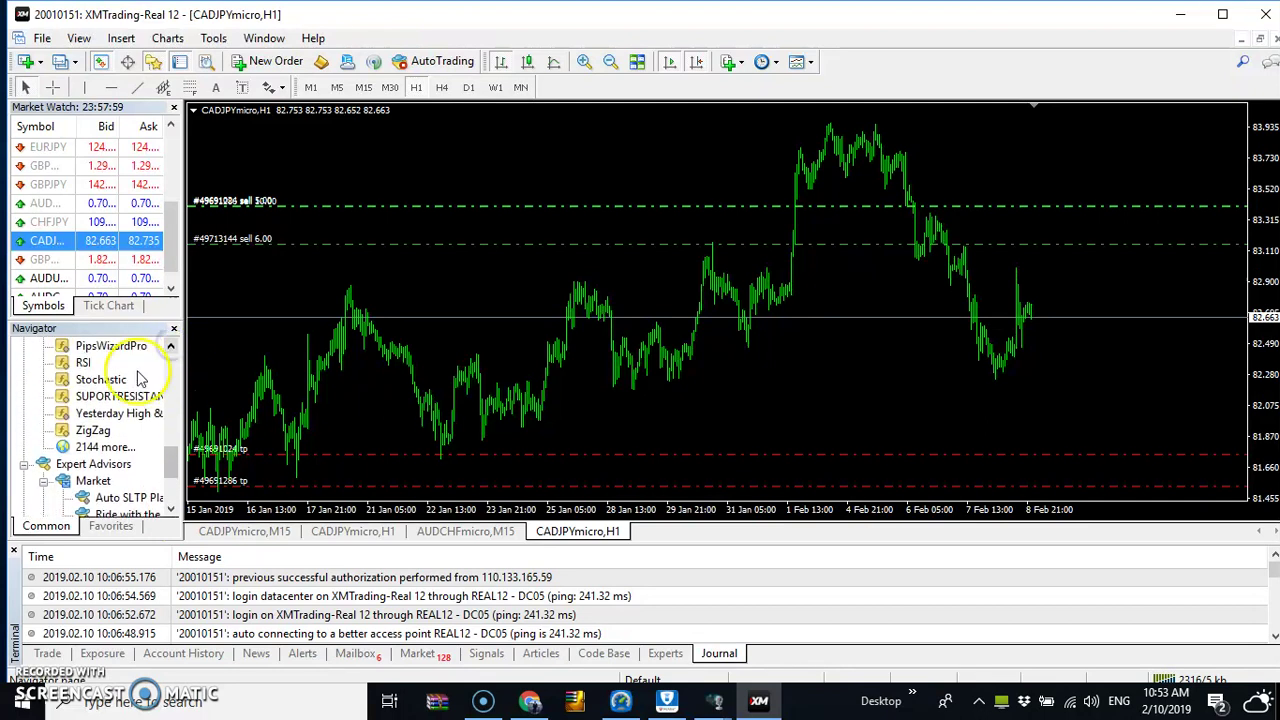
double_click(126, 405)
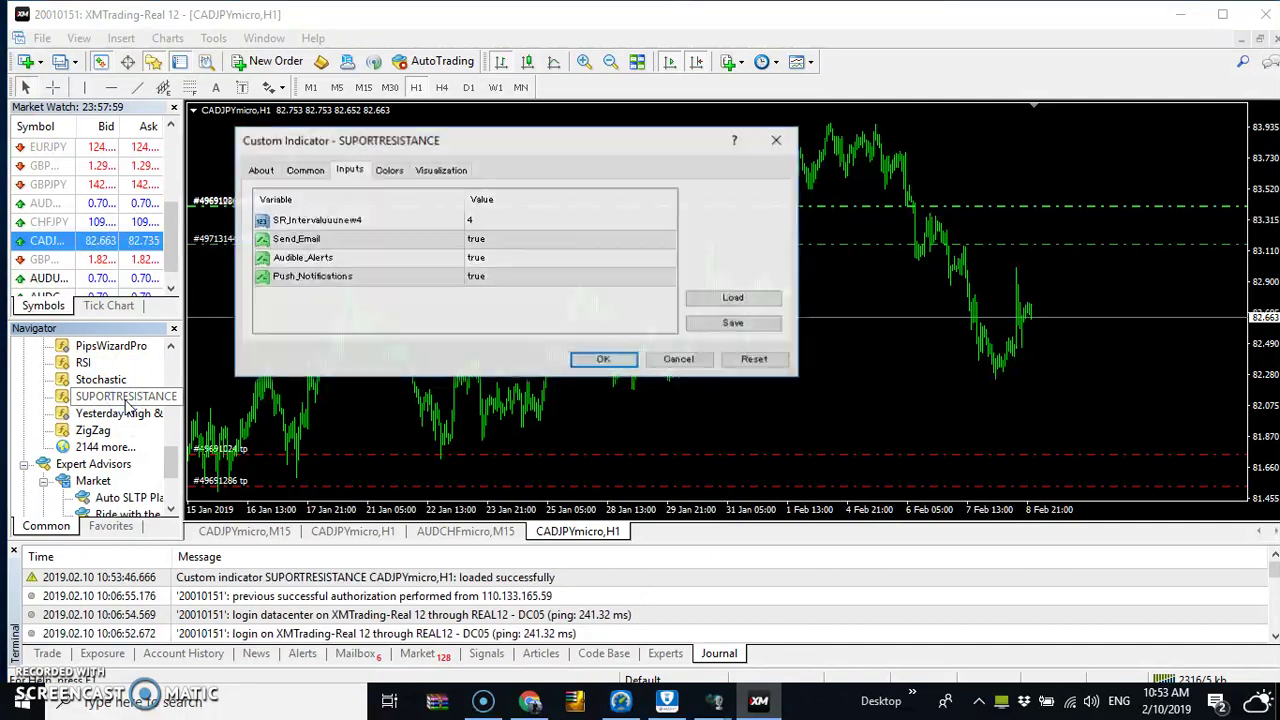
double_click(480, 220)
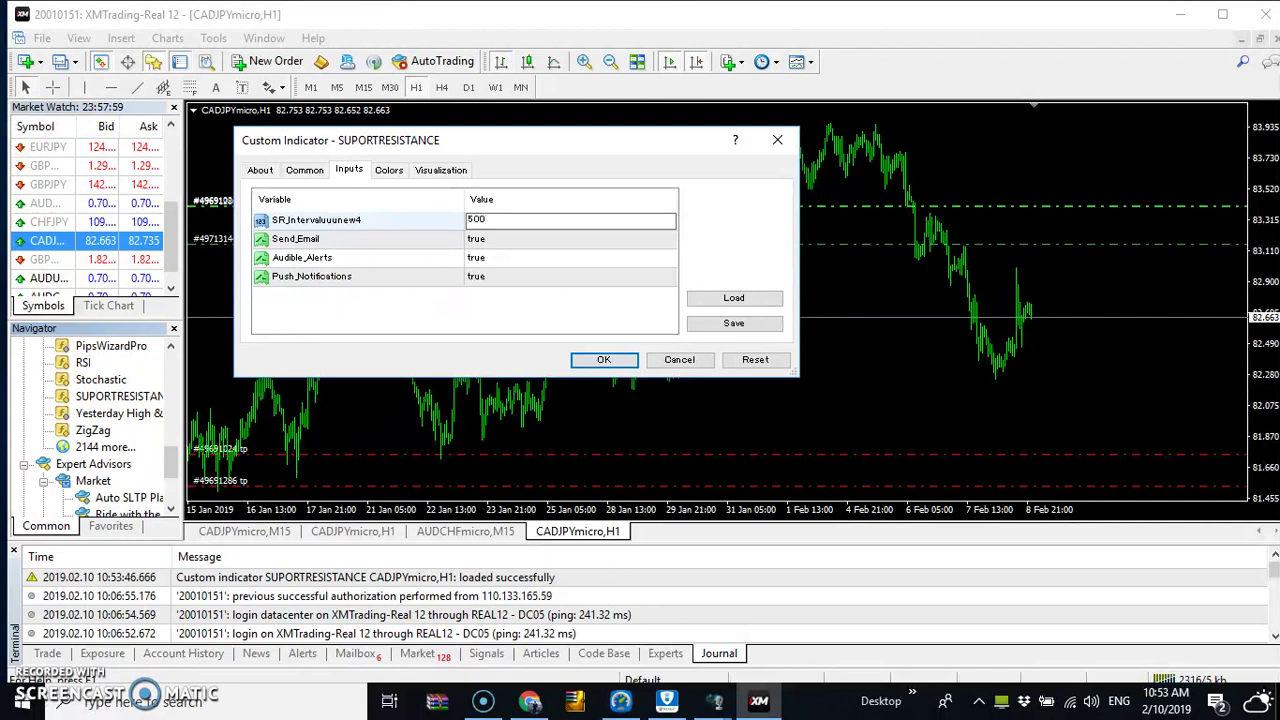
left_click(389, 170)
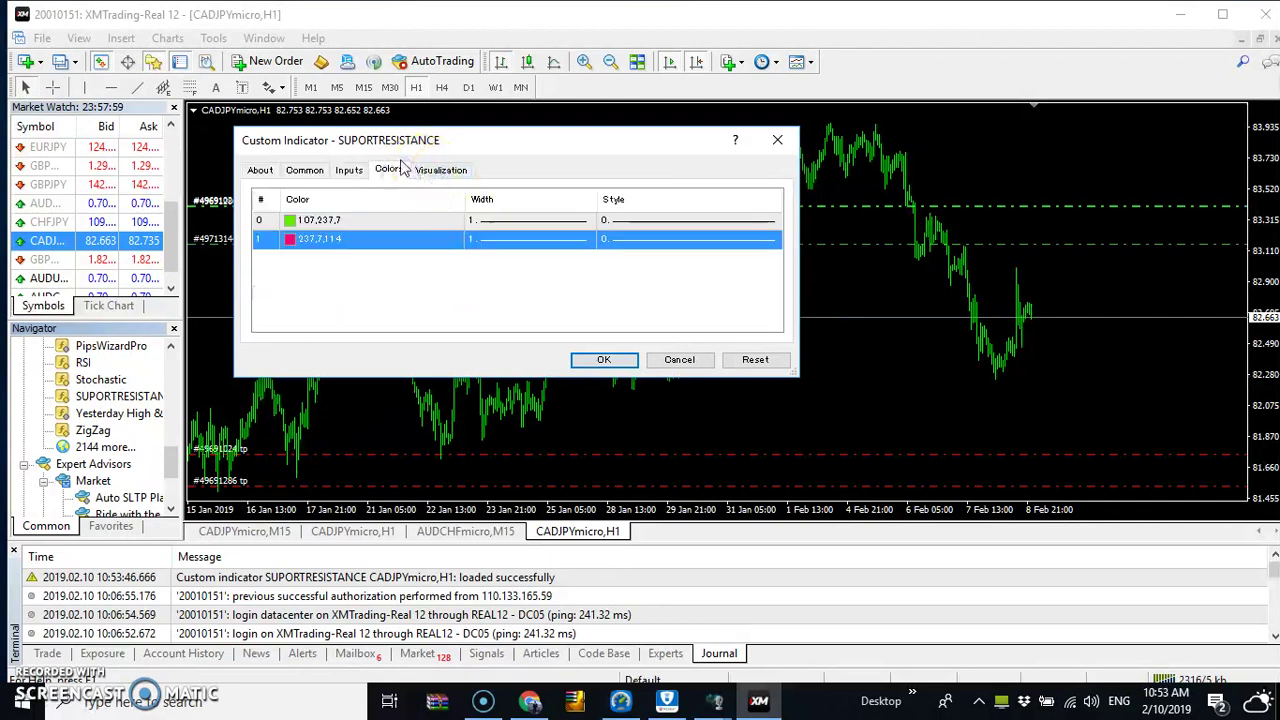
left_click(428, 170)
left_click(387, 171)
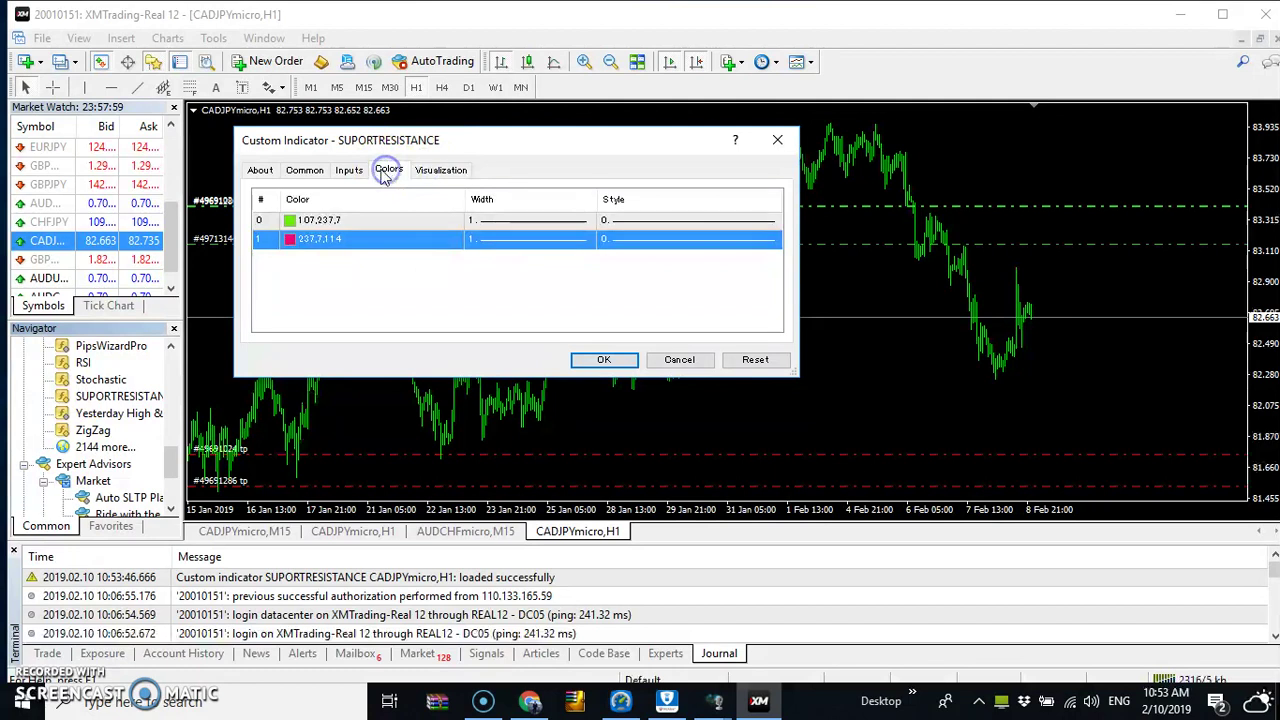
left_click(350, 170)
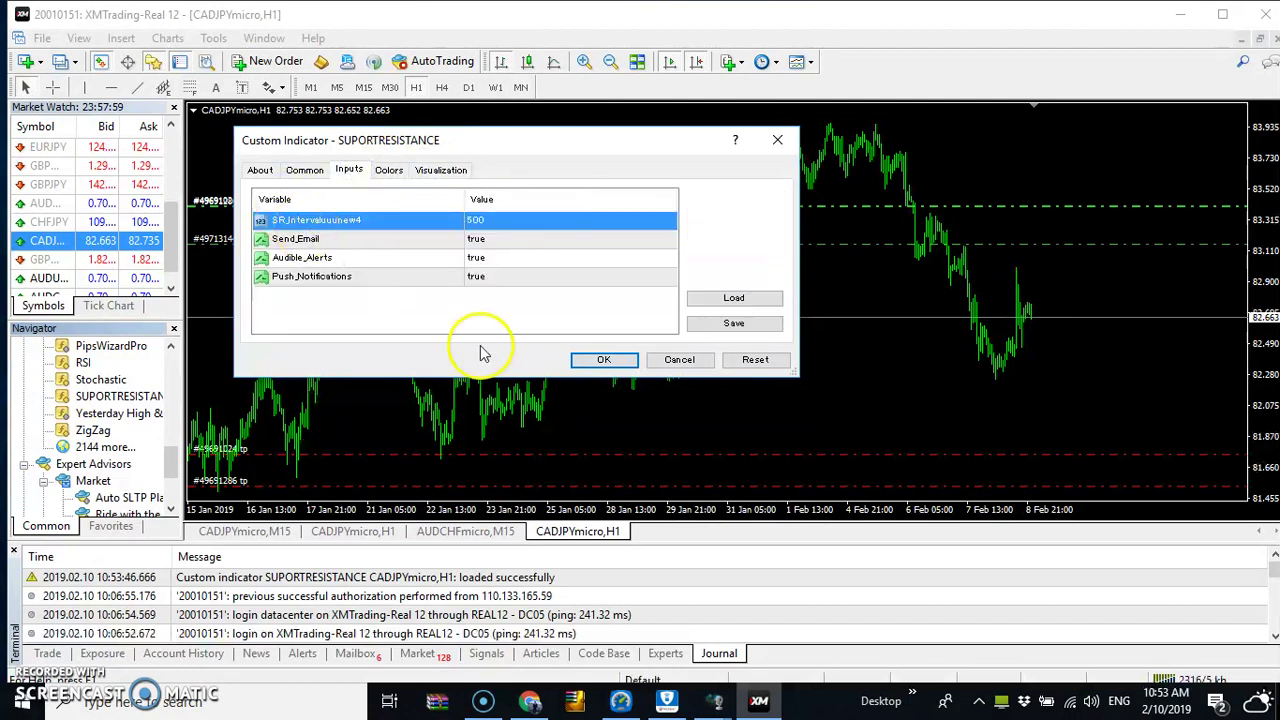
left_click(600, 362)
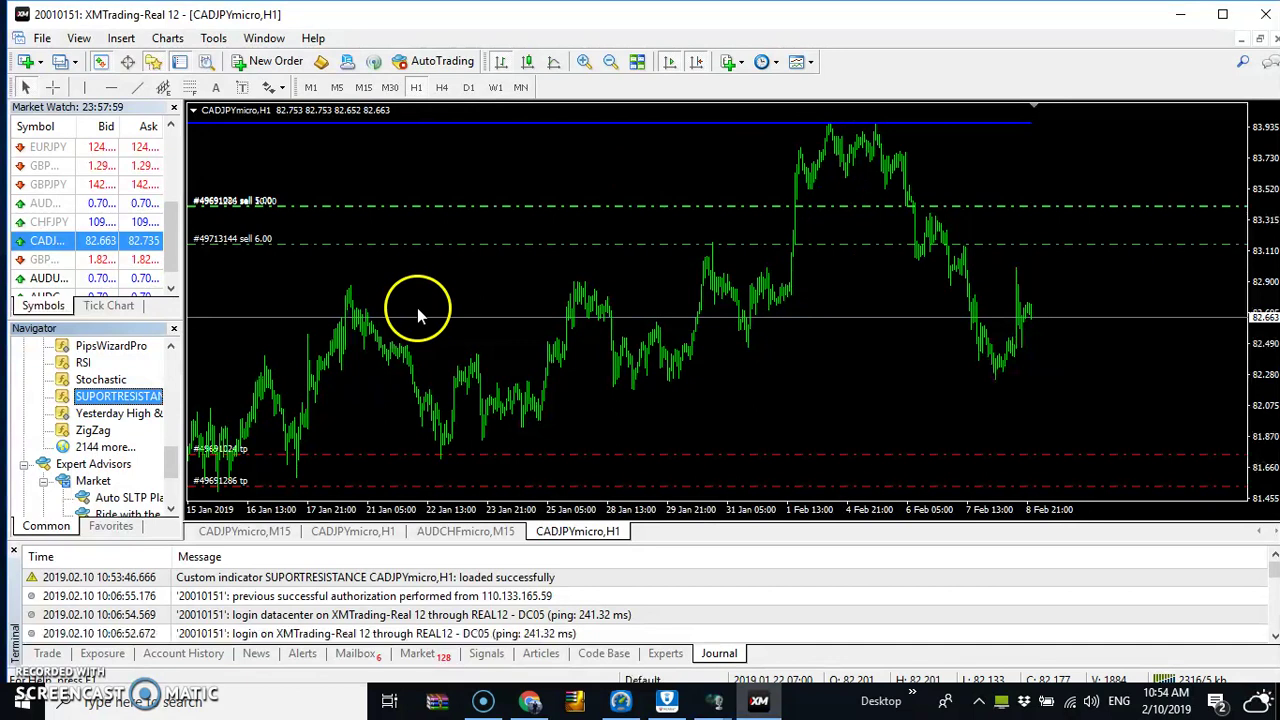
mouse_move(830, 126)
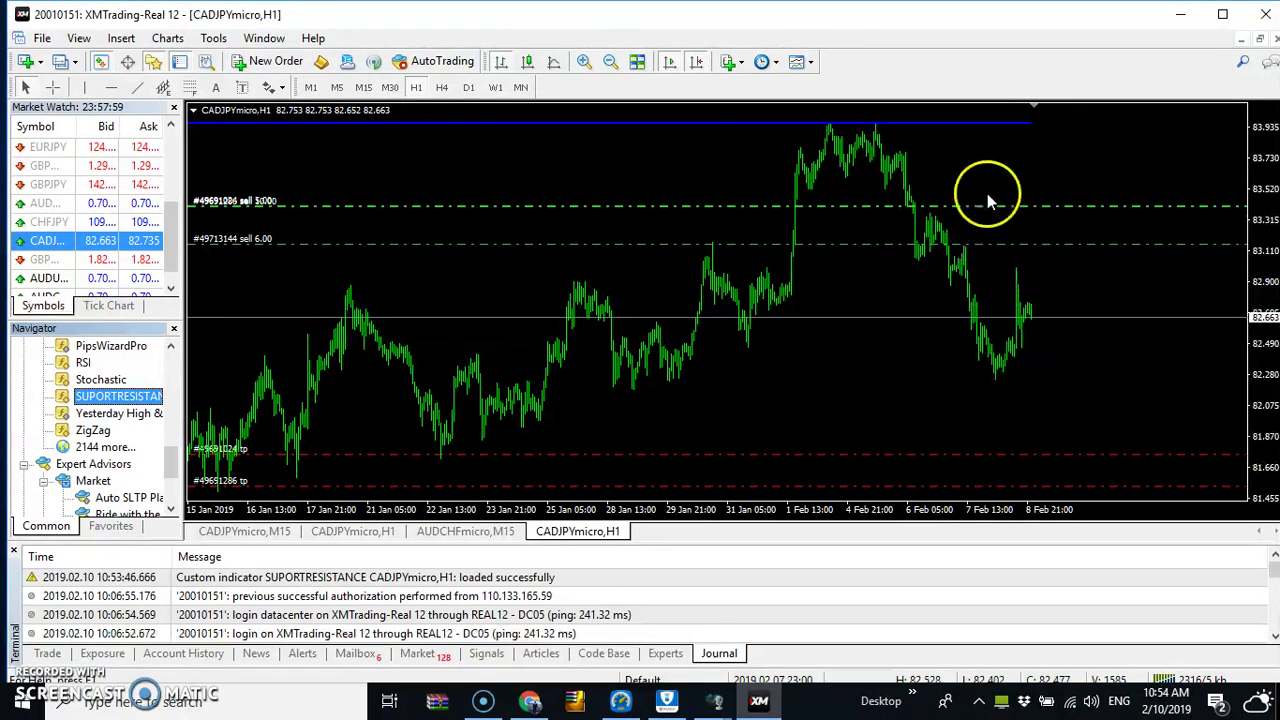
mouse_move(962, 124)
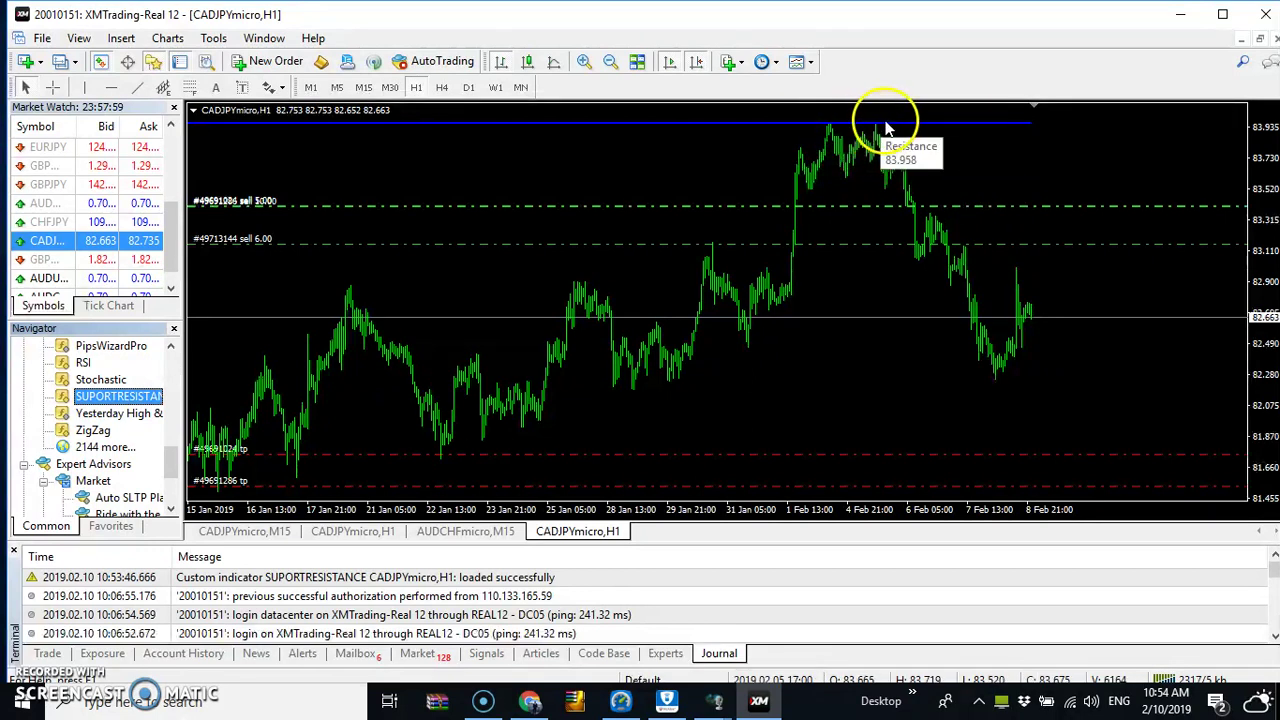
left_click_drag(1023, 285, 1035, 300)
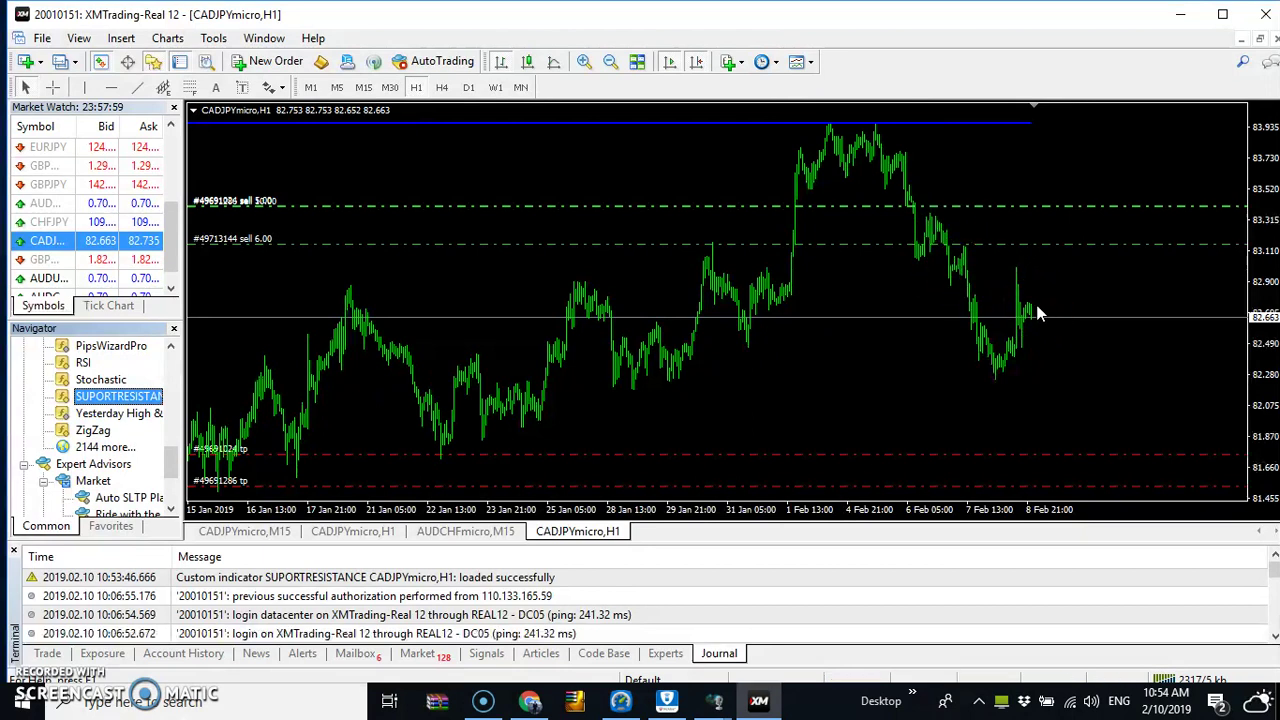
mouse_move(930, 215)
left_mouse_down()
mouse_move(908, 194)
mouse_move(897, 135)
left_mouse_up()
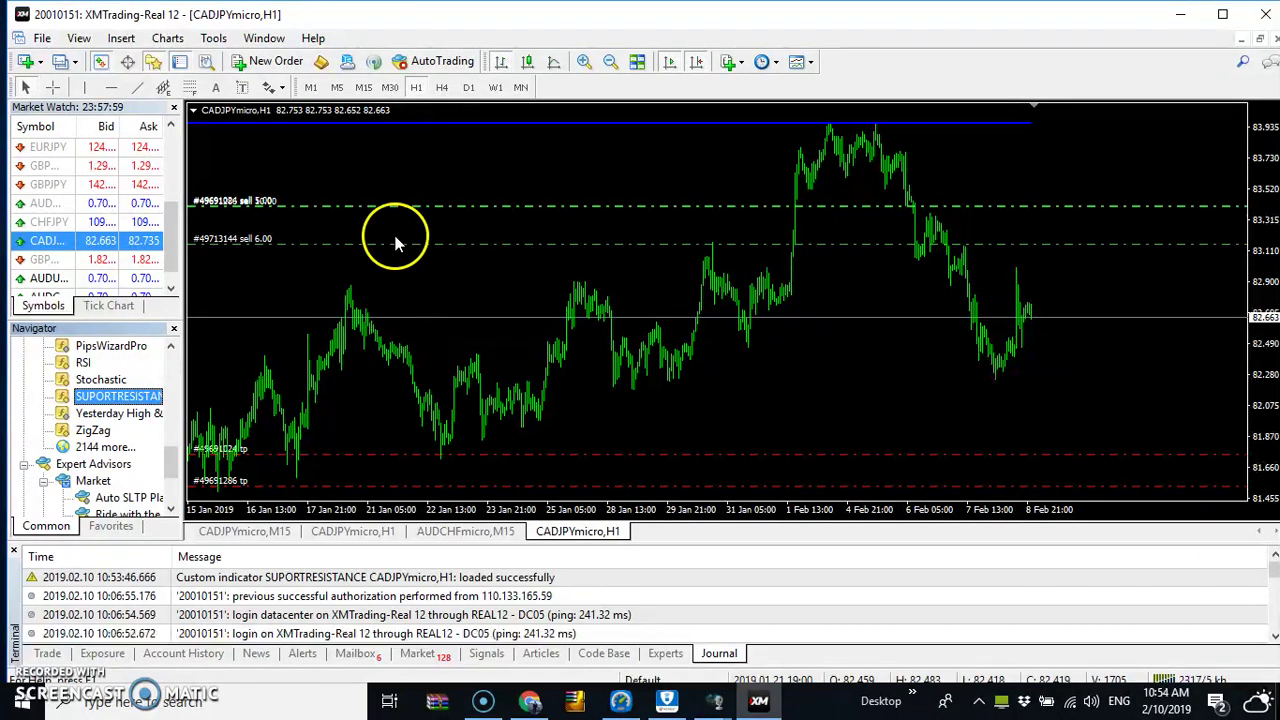
left_click(80, 40)
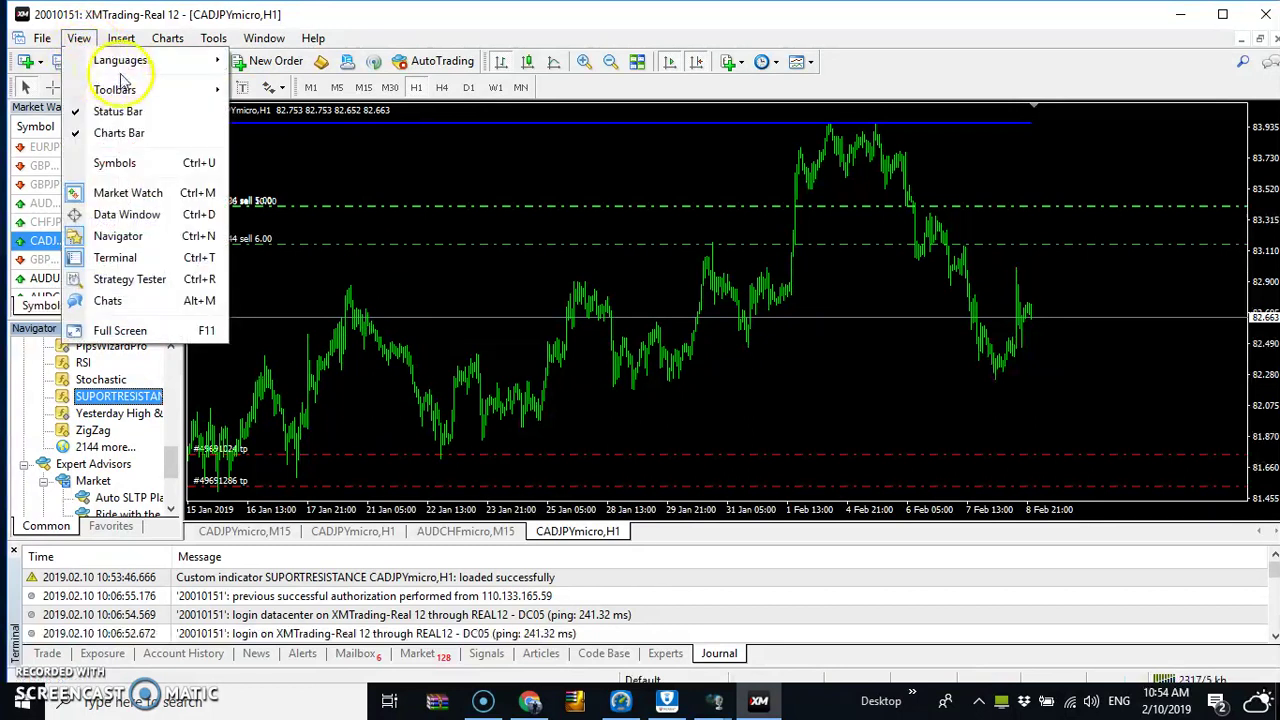
mouse_move(126, 92)
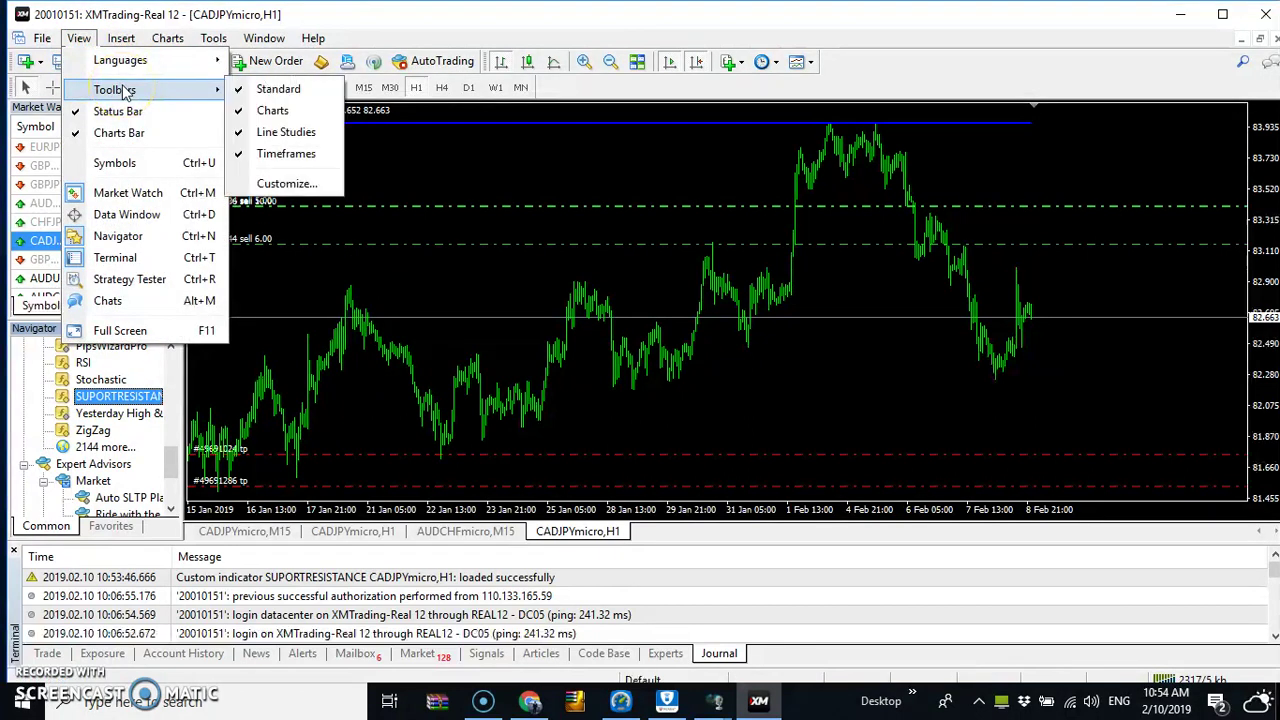
left_click(286, 188)
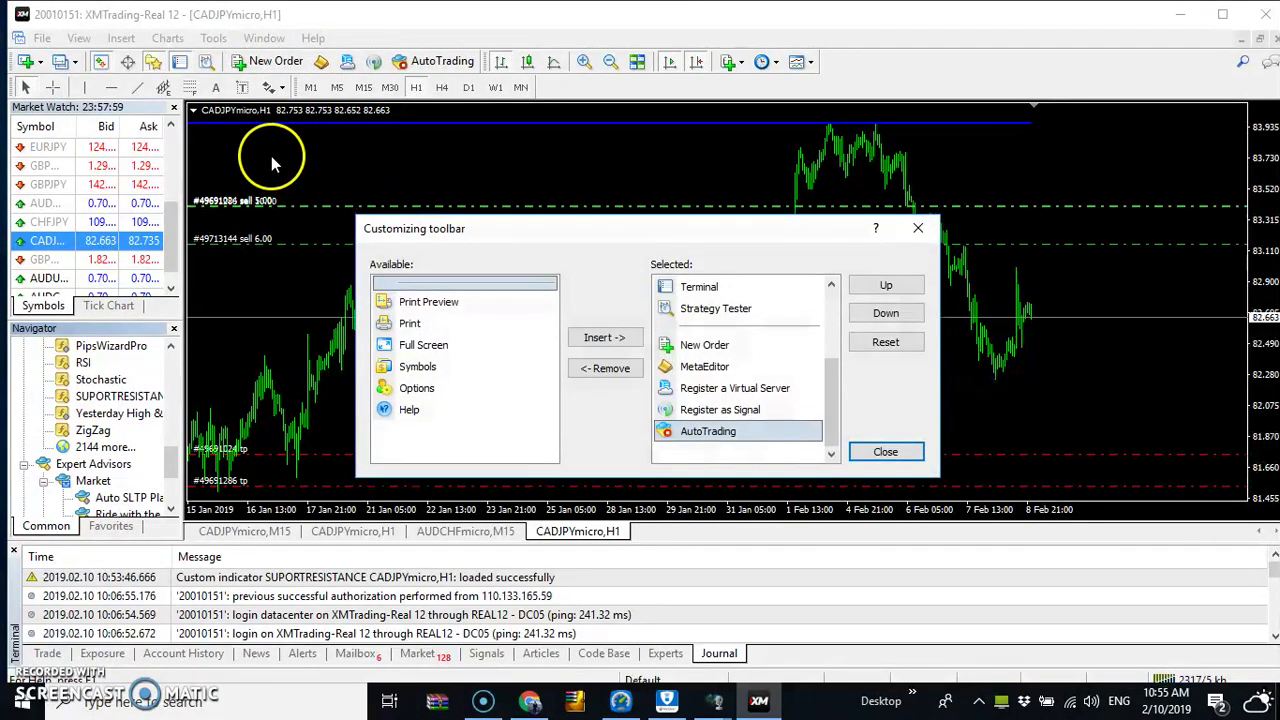
left_click(918, 228)
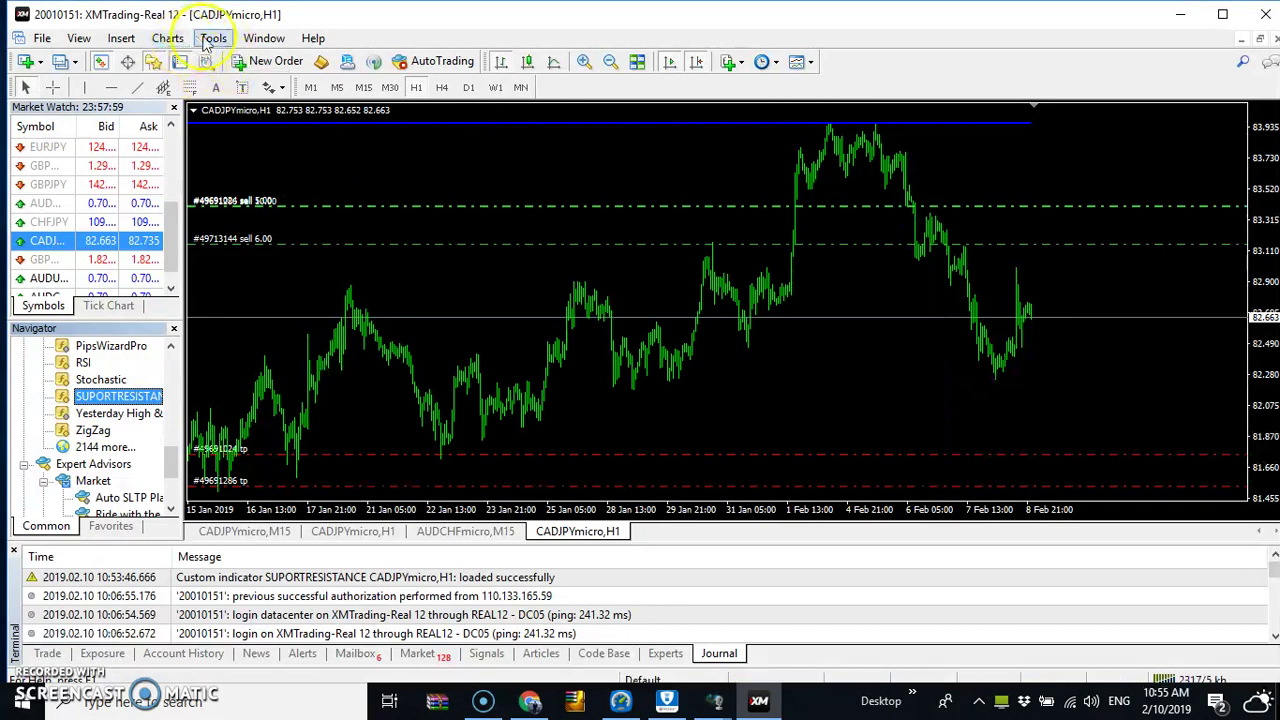
- Insert the Heiken Ashi custom indicator onto the CADJPY H1 chart
left_click(213, 40)
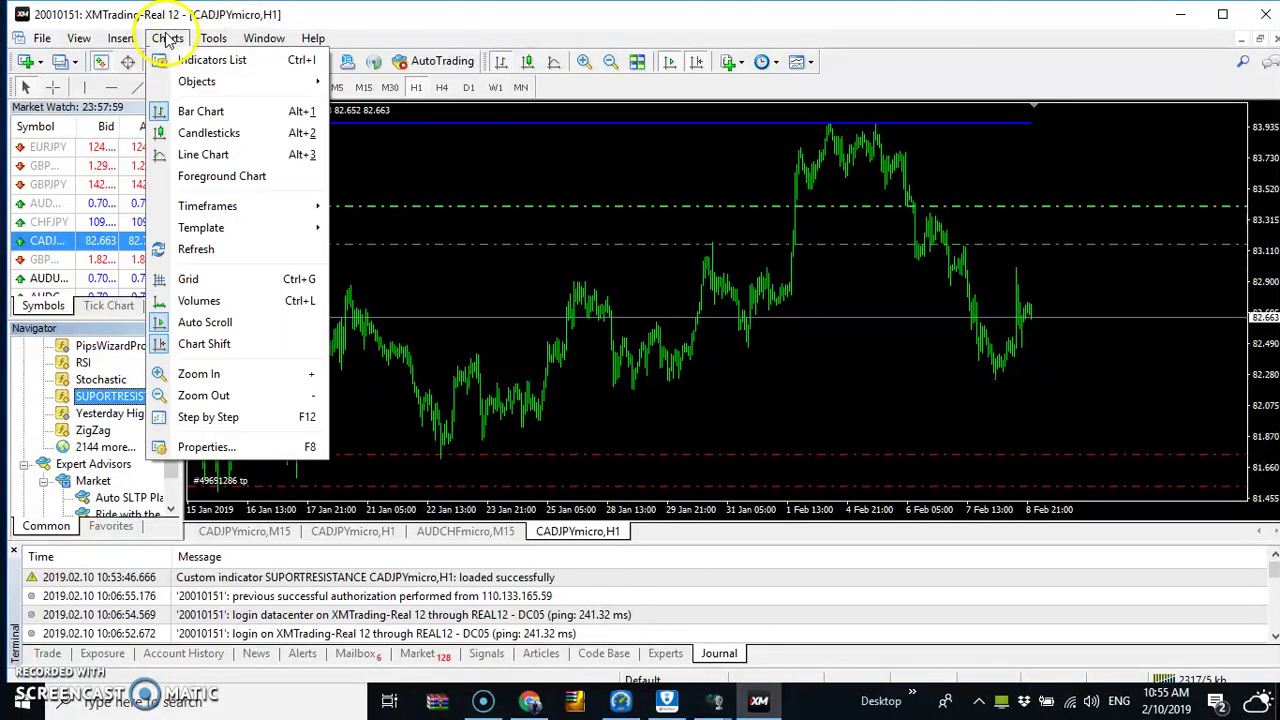
left_click(135, 39)
mouse_move(158, 60)
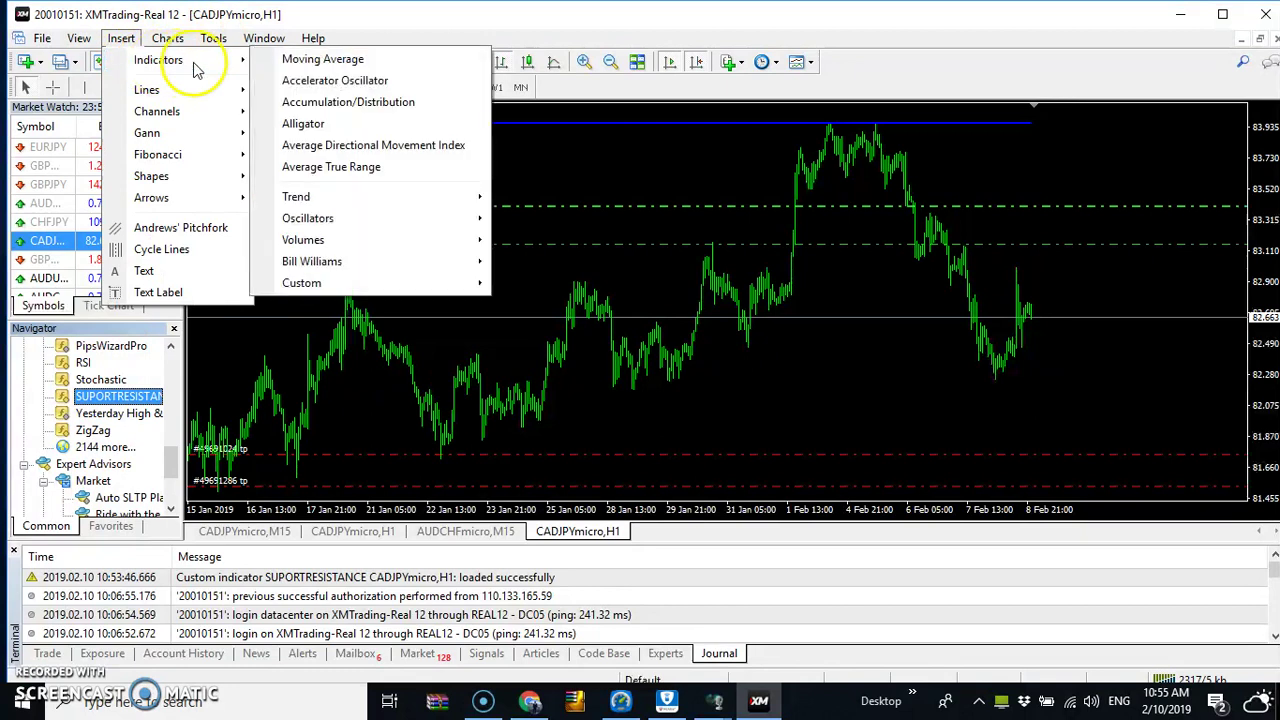
mouse_move(396, 287)
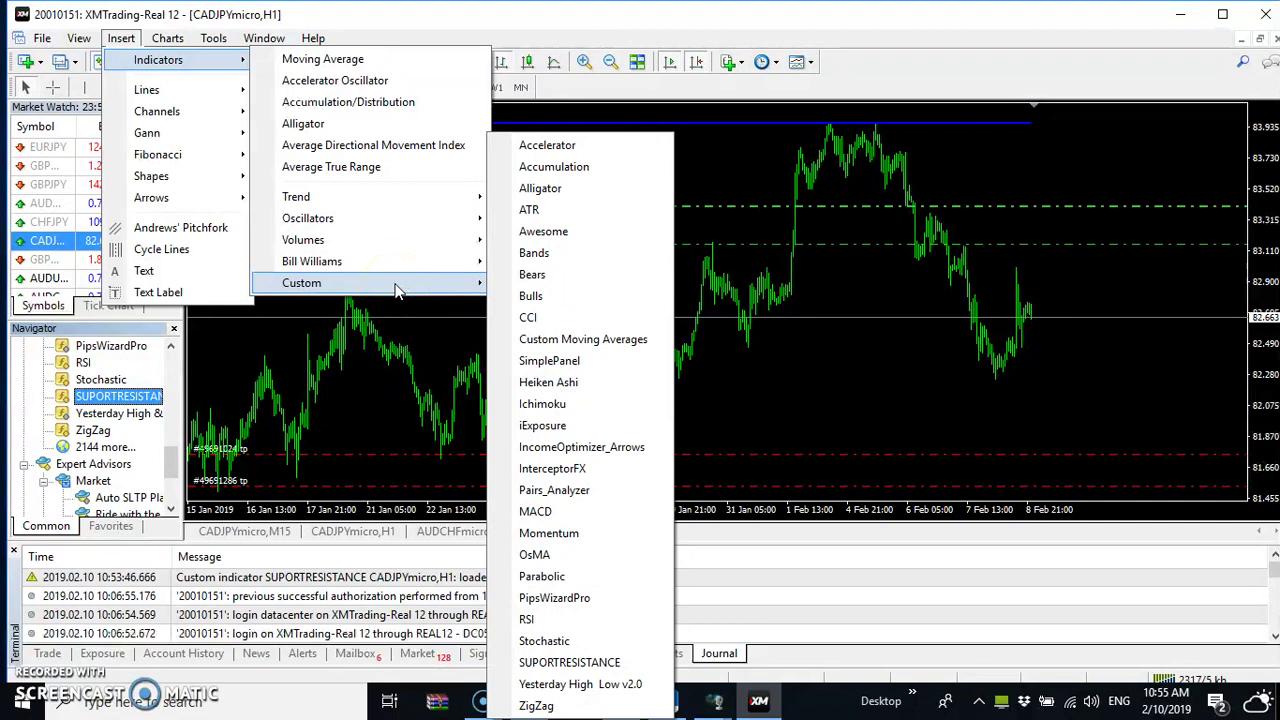
left_click(549, 383)
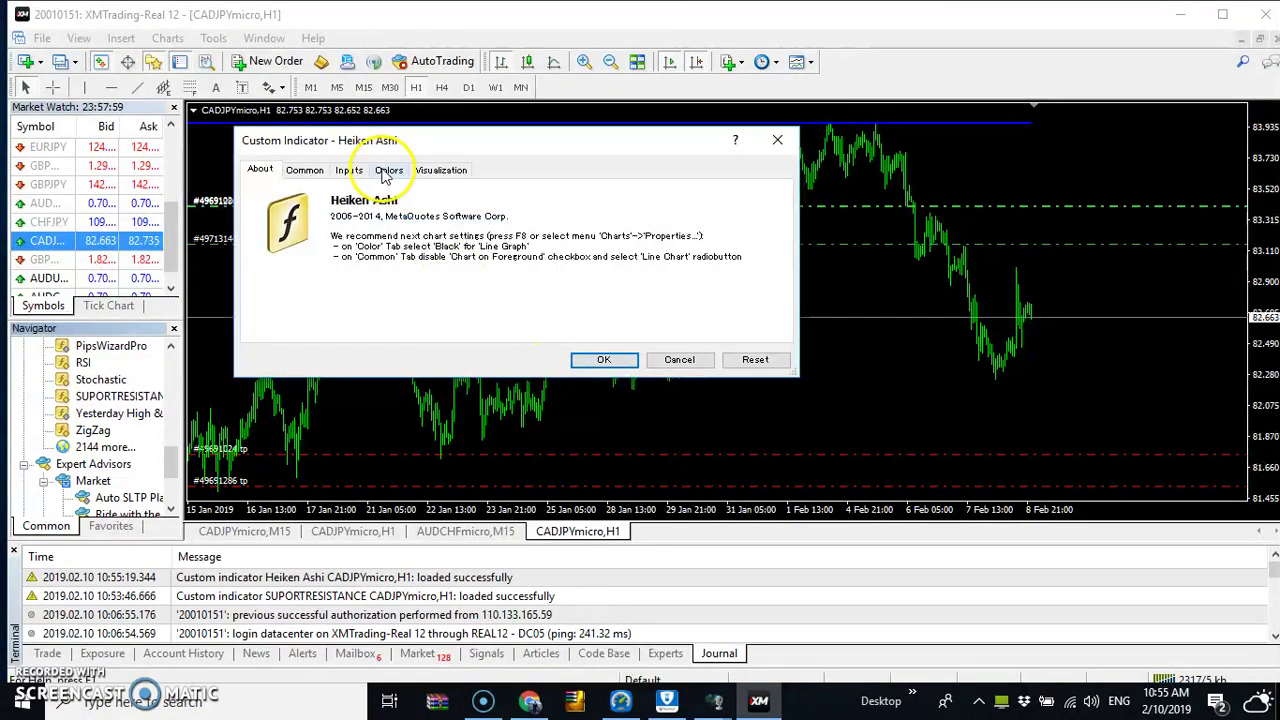
- Review Heiken Ashi's Common, Inputs, Colors and Visualization settings and apply its red/white candles
left_click(304, 170)
left_click(349, 172)
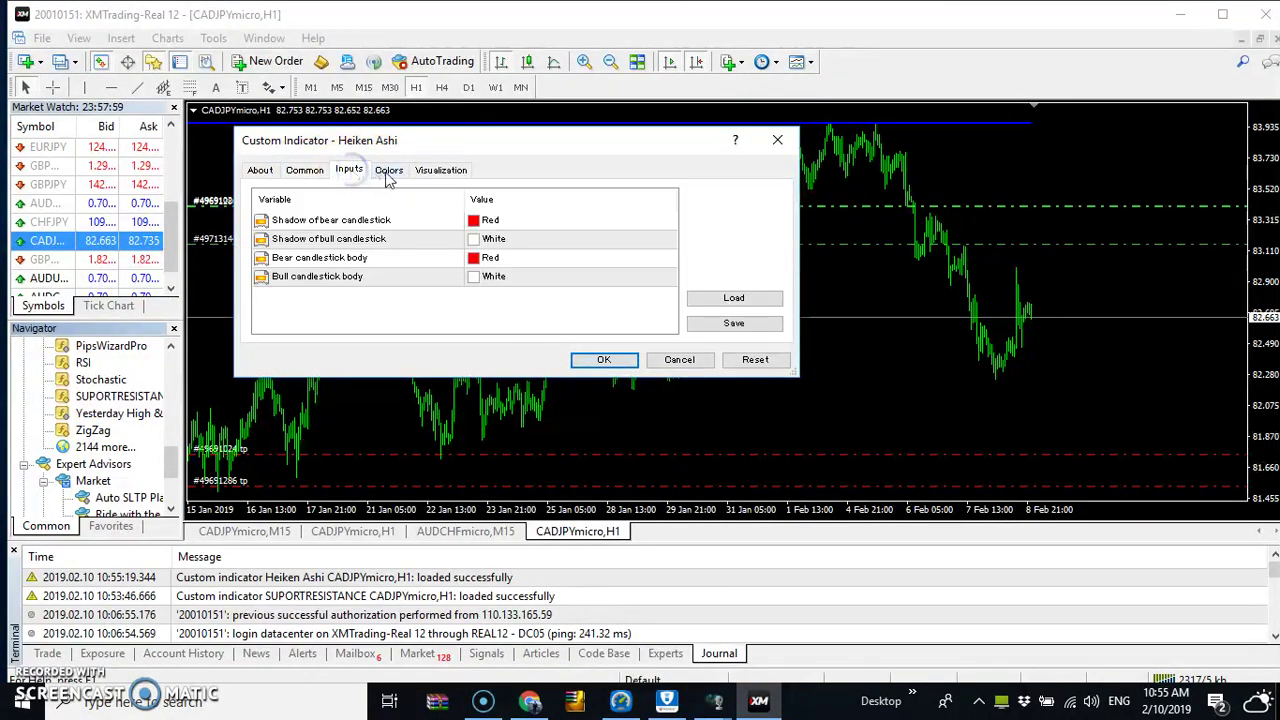
left_click(388, 171)
left_click(440, 171)
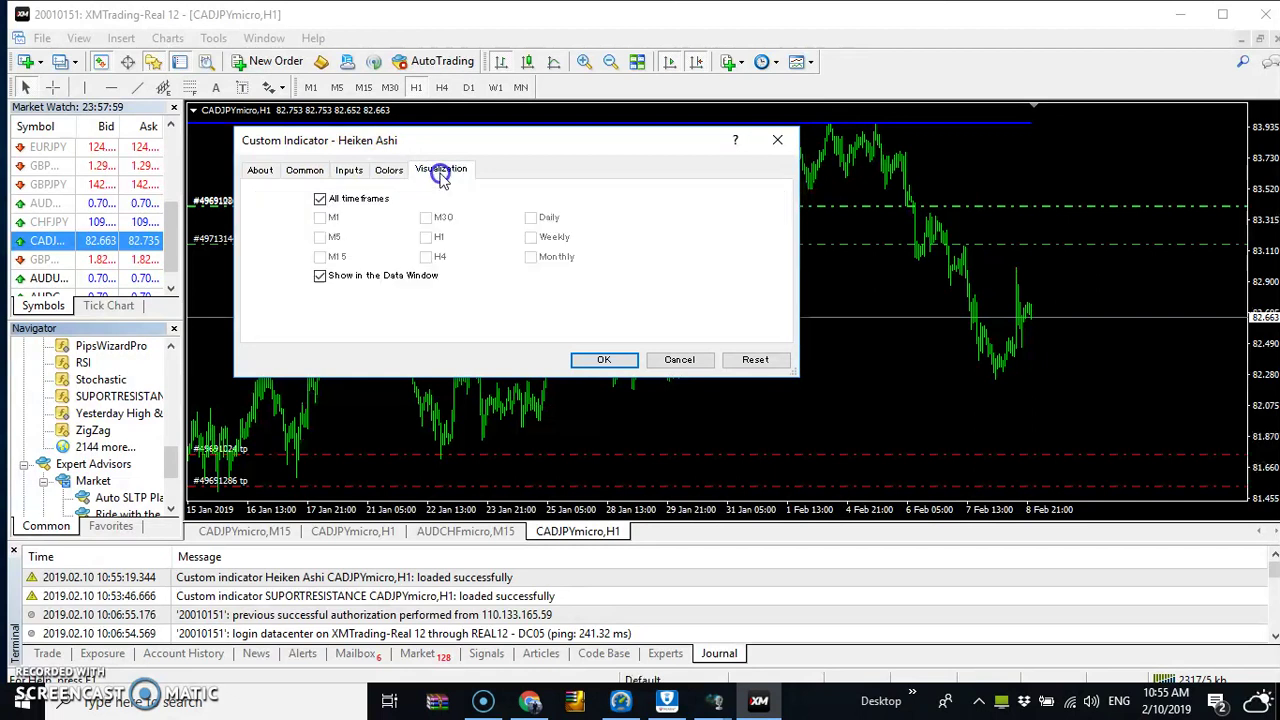
left_click(389, 170)
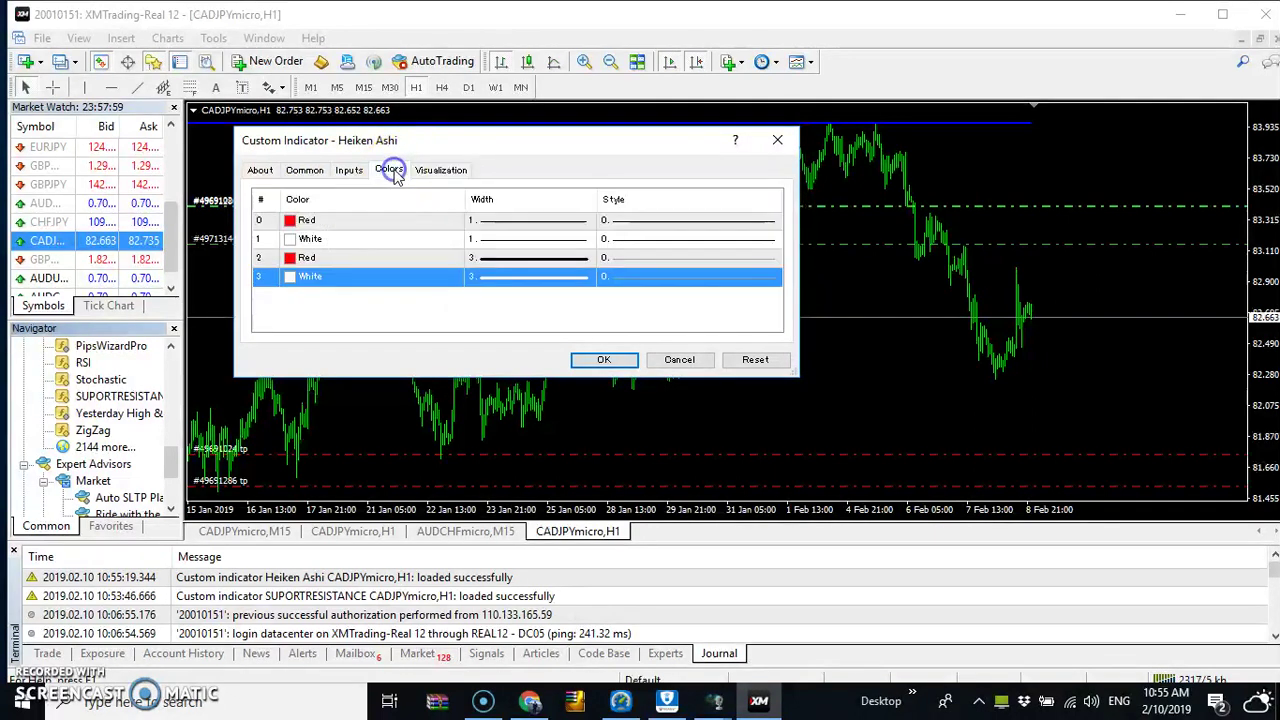
left_click(590, 362)
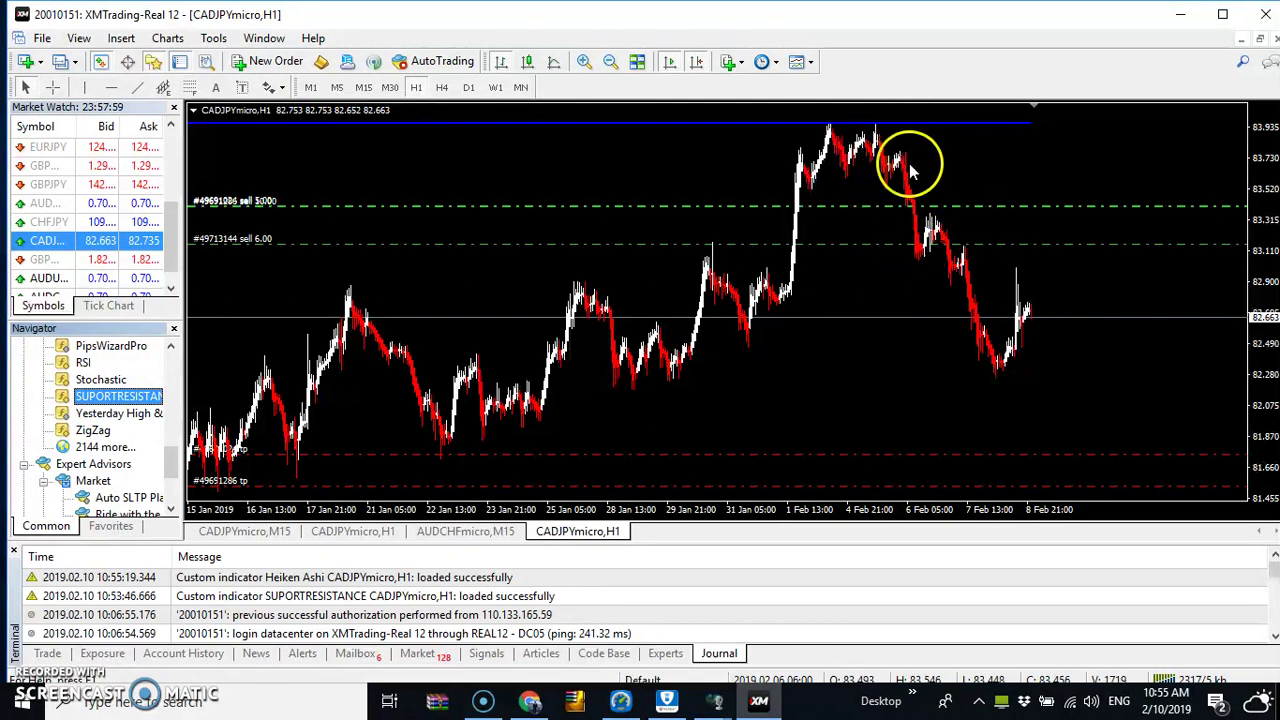
left_click(630, 172)
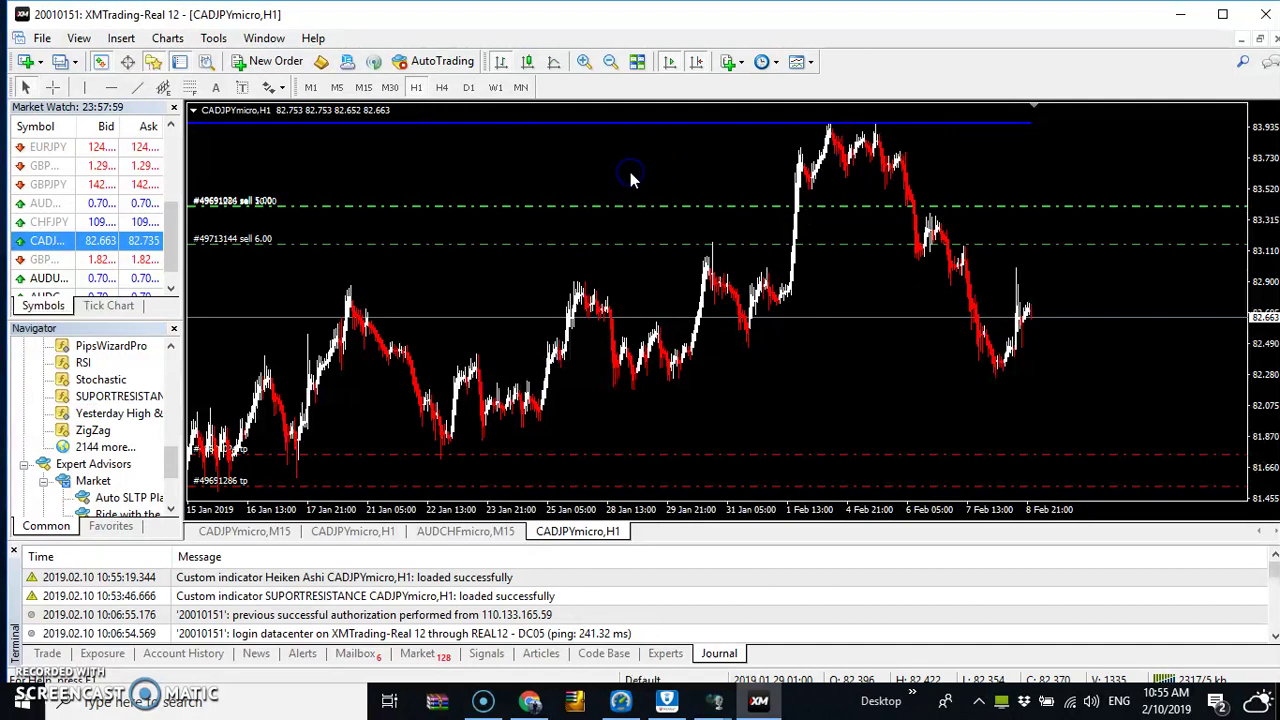
left_click(584, 62)
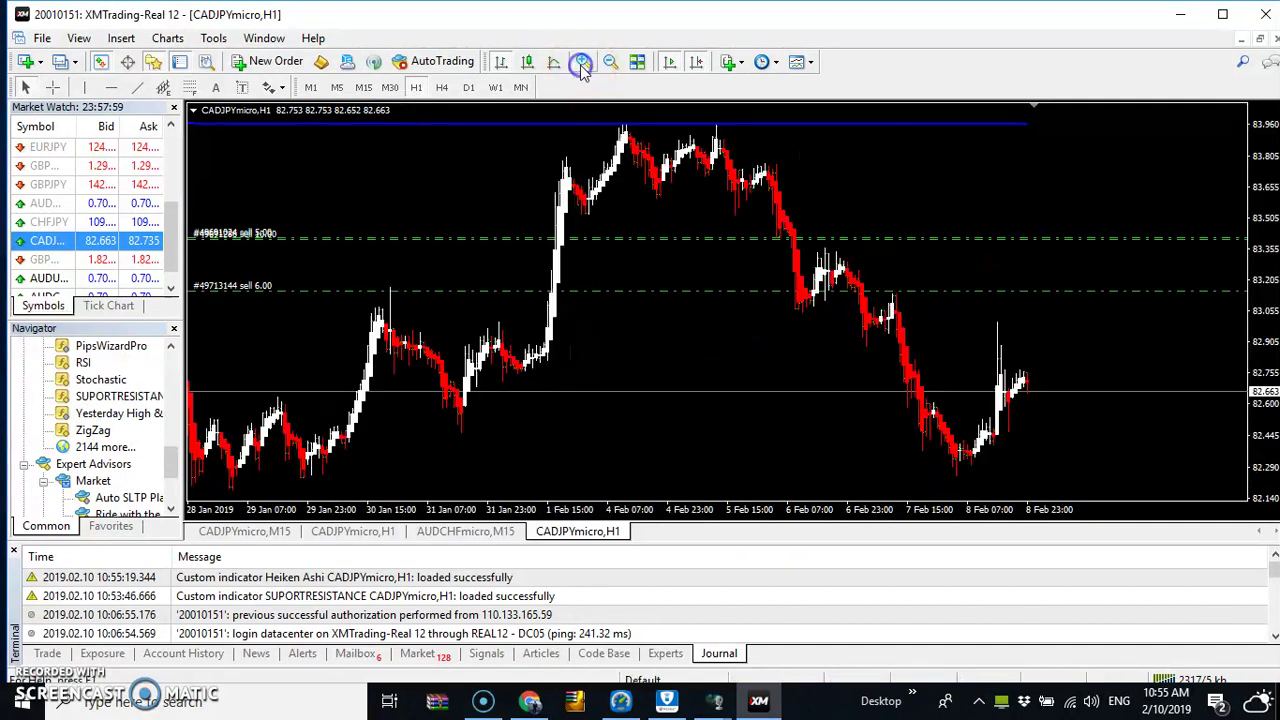
left_click(582, 64)
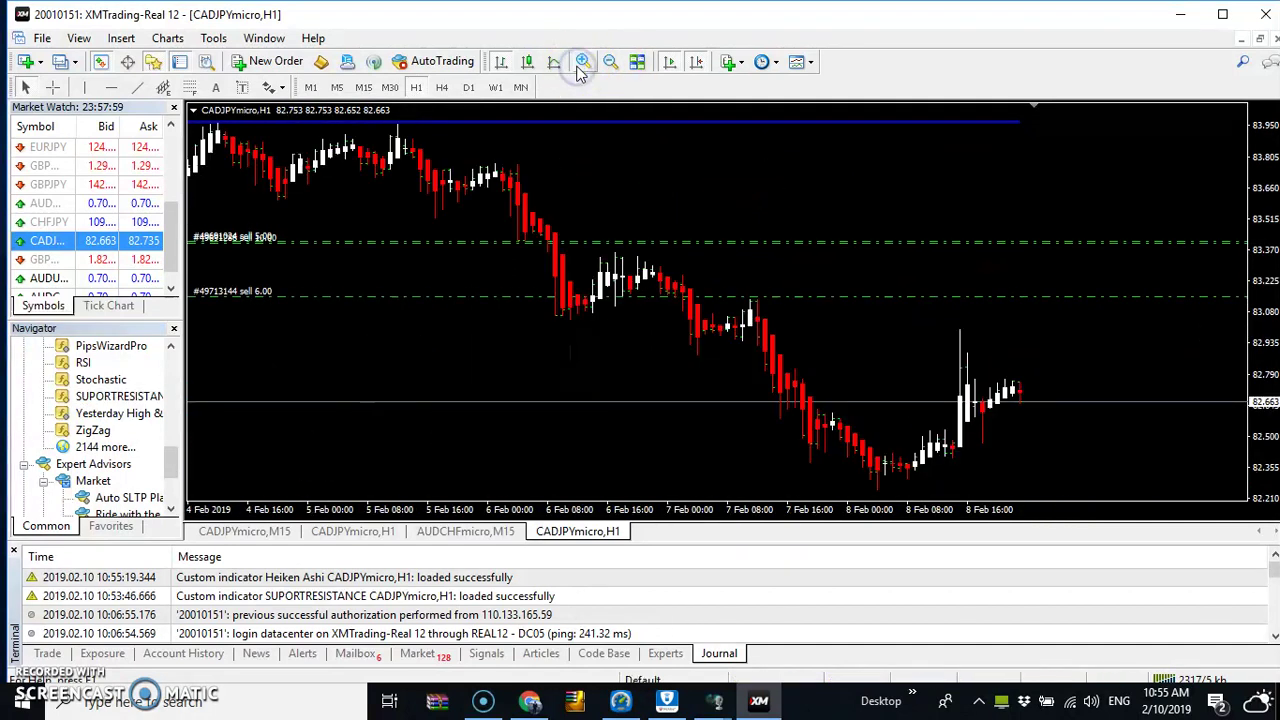
left_click(607, 64)
left_click(607, 64)
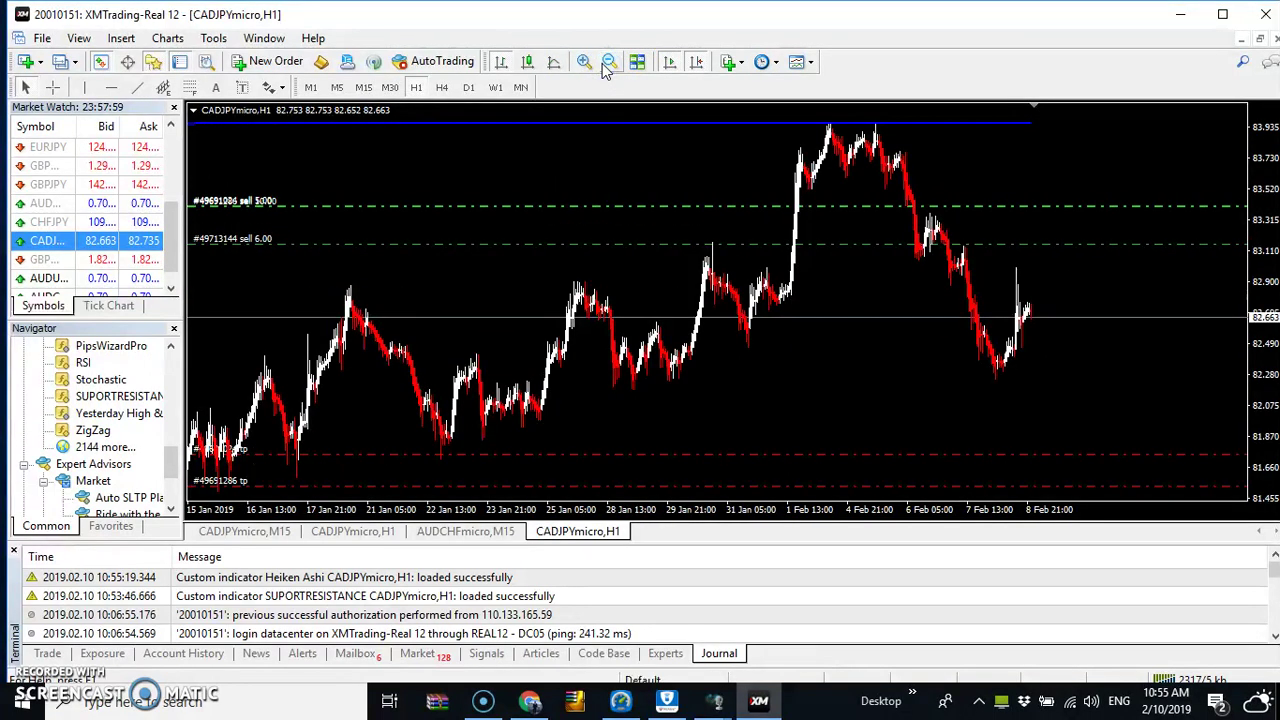
- Add a Moving Average with period 300 and Gold line colour
left_click(738, 64)
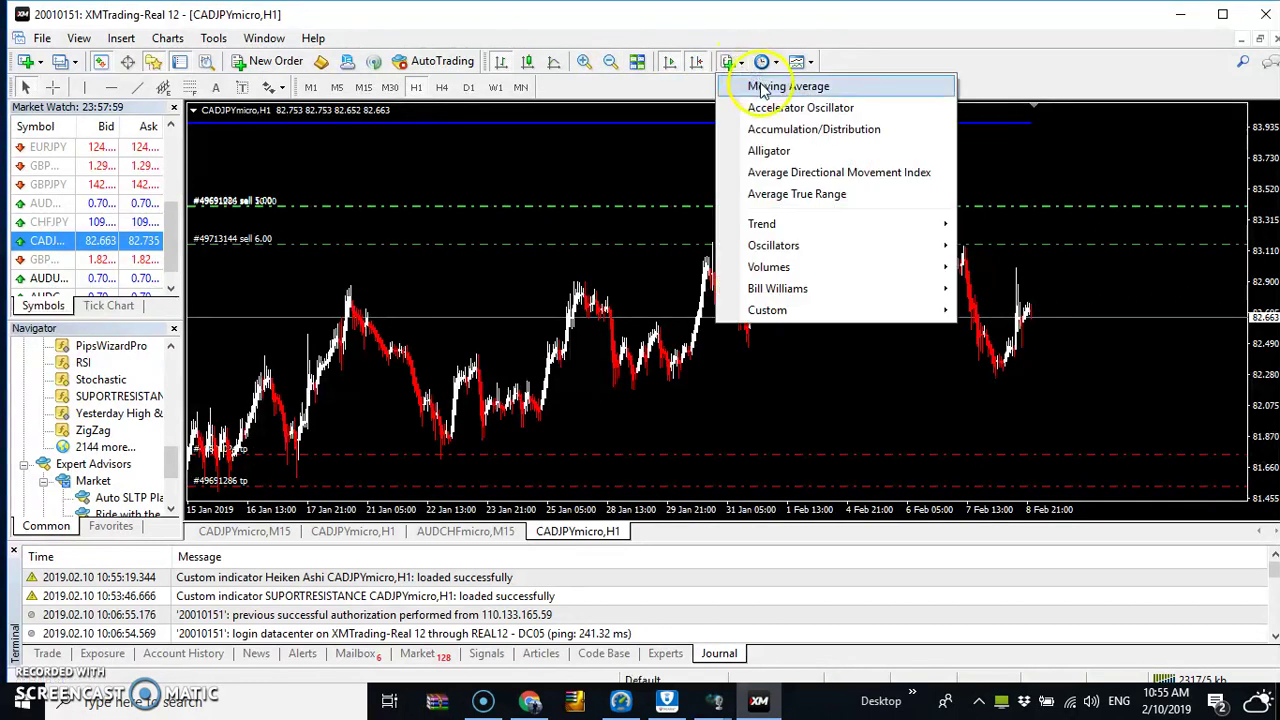
left_click(758, 86)
left_click(533, 322)
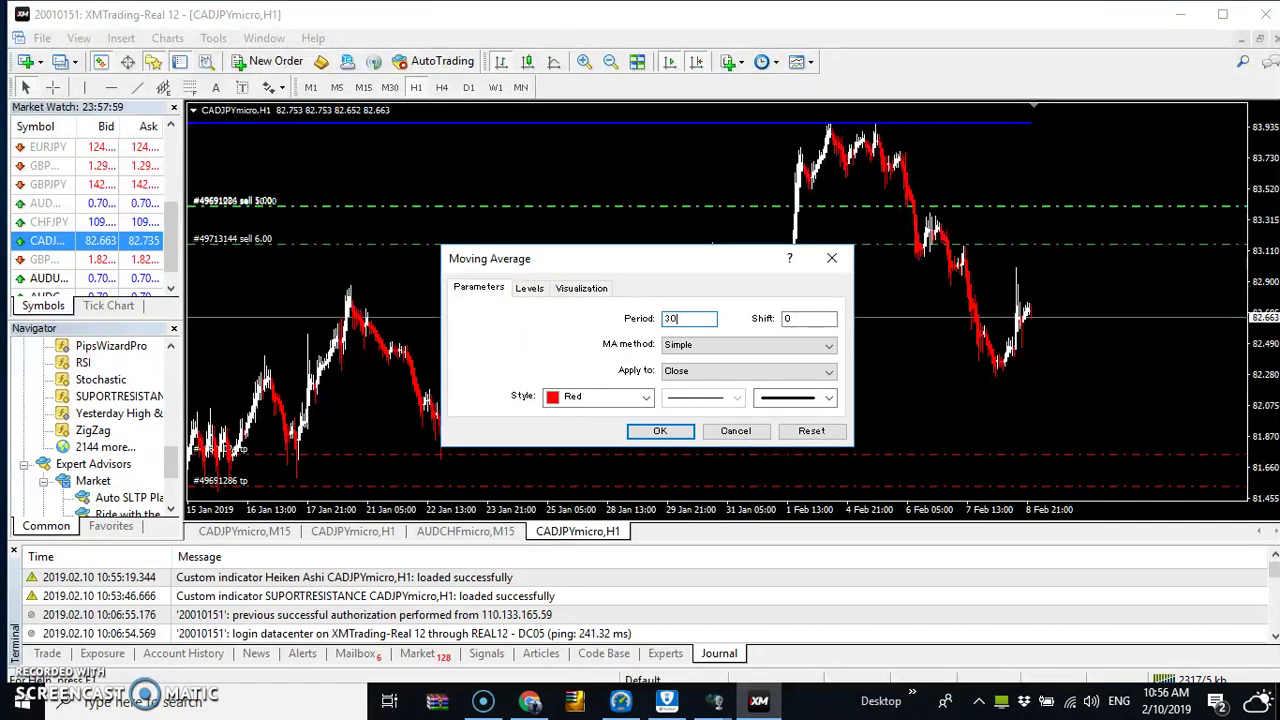
left_click(645, 399)
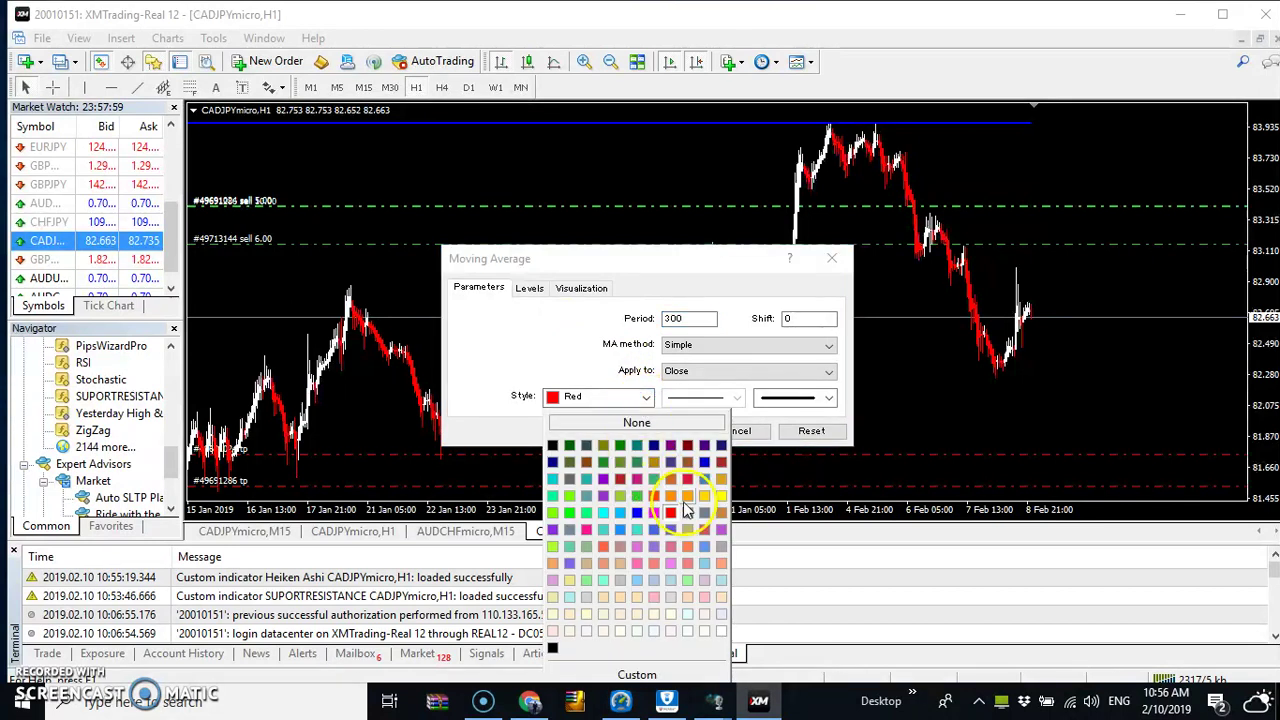
left_click(705, 500)
left_click(670, 435)
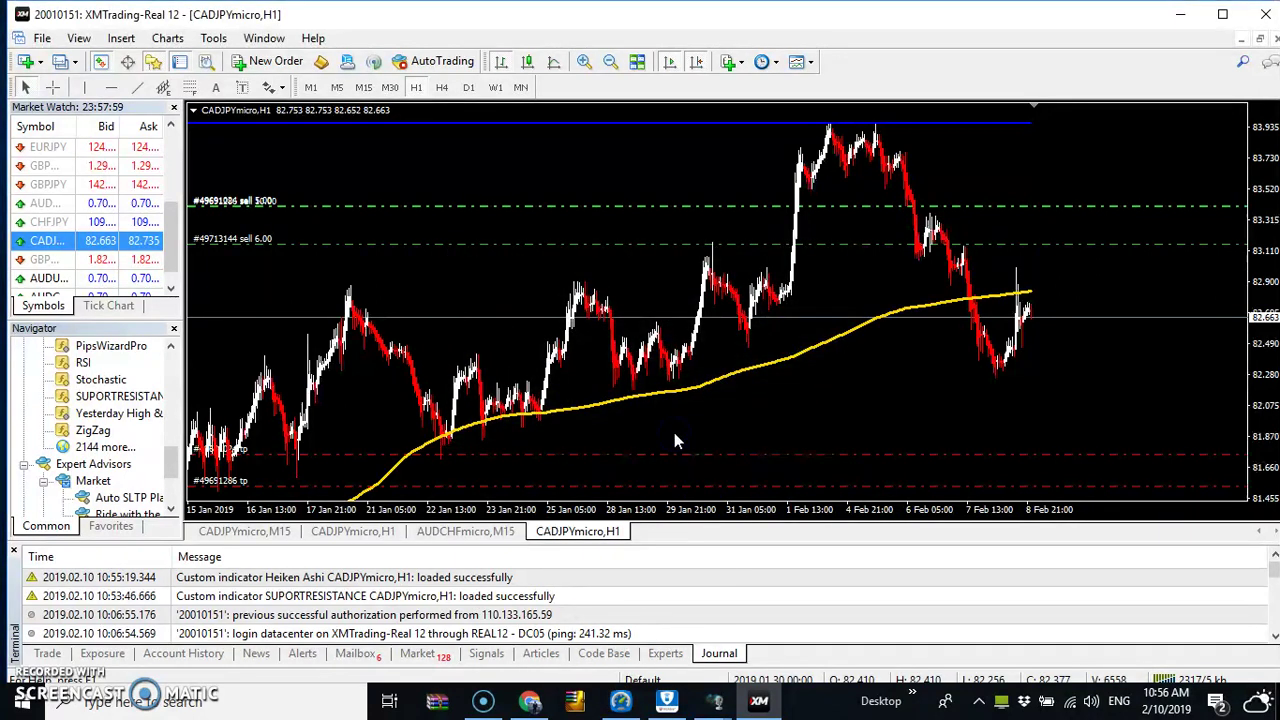
- Read the gold 300-period average's values across the chart, then bring up the Indicators list
left_click(770, 348)
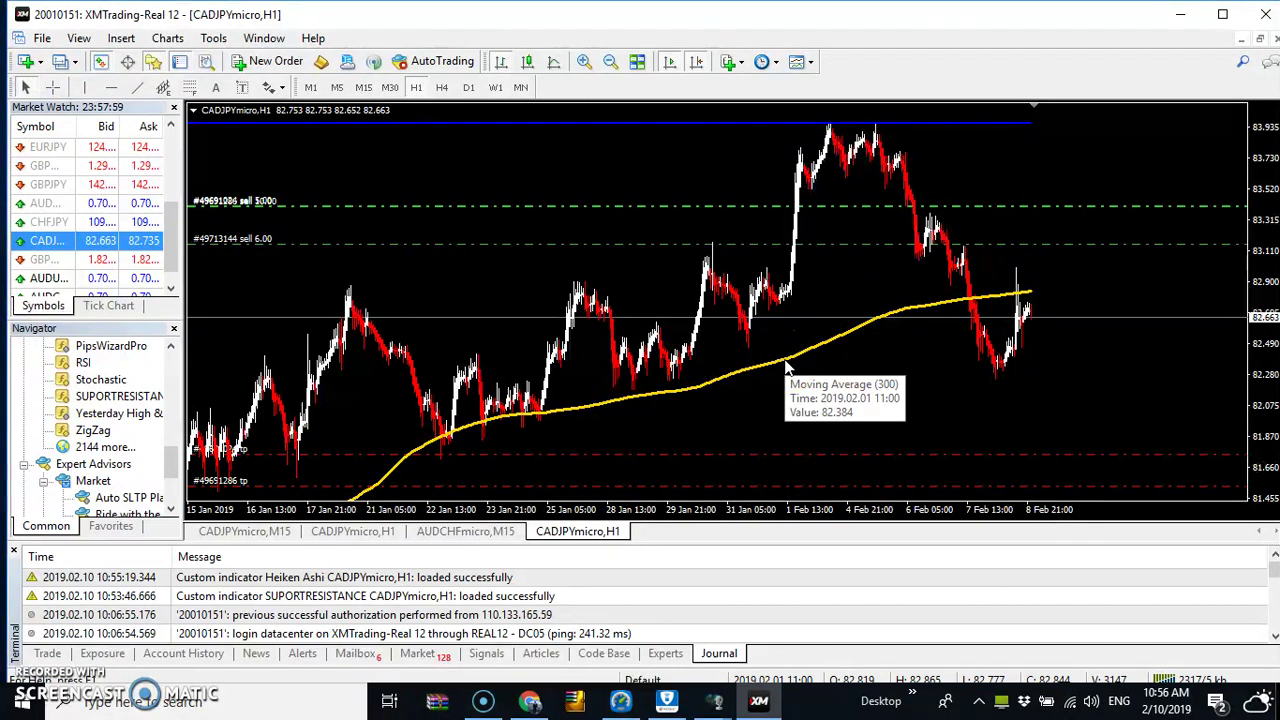
left_click(1025, 293)
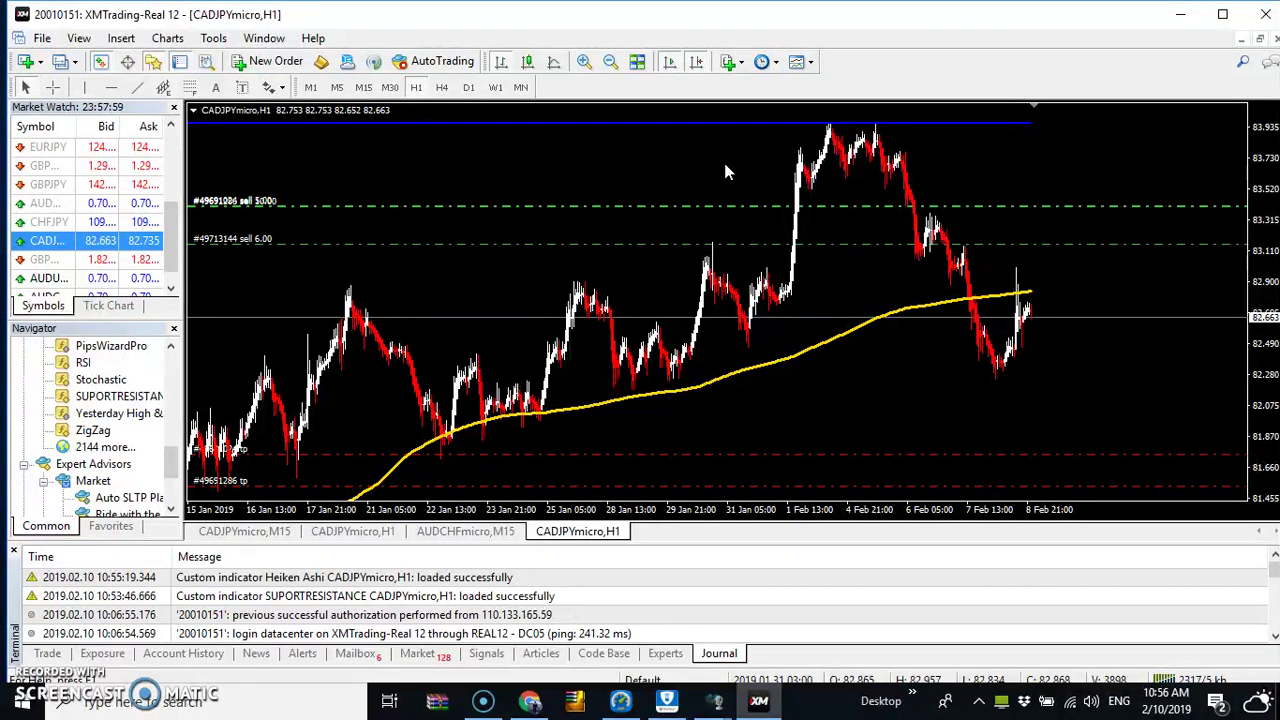
mouse_move(541, 404)
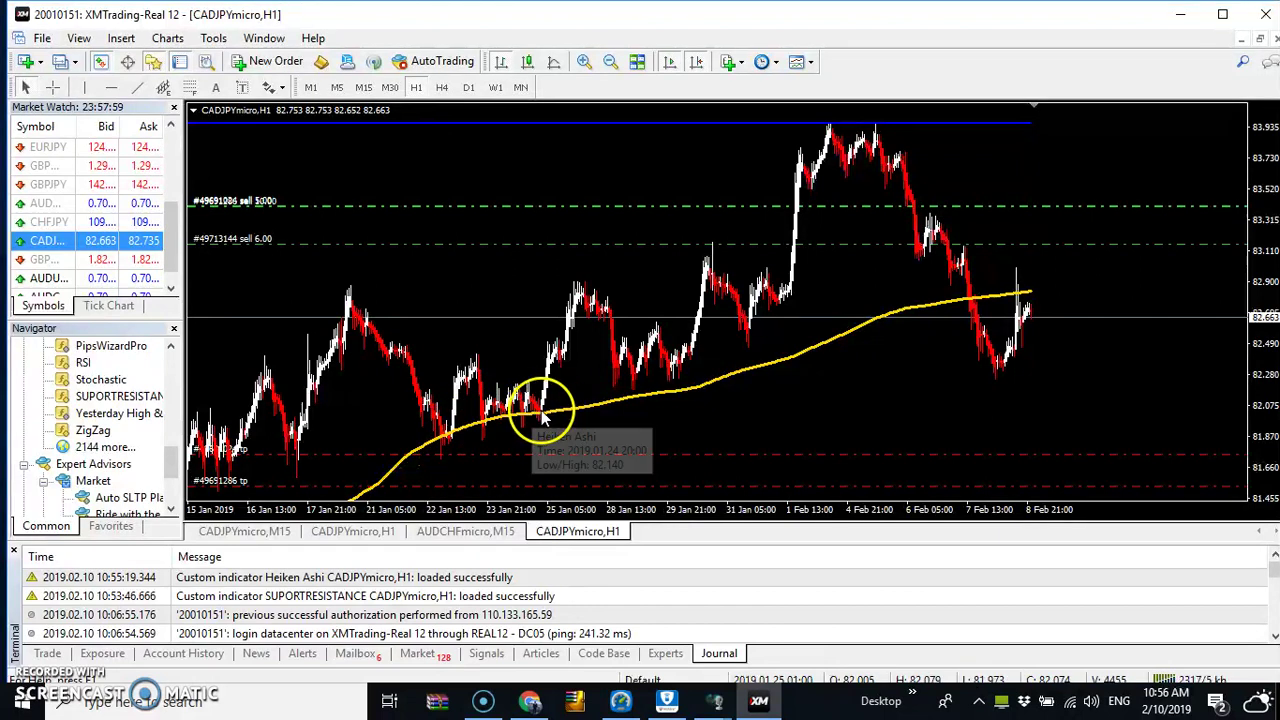
mouse_move(893, 163)
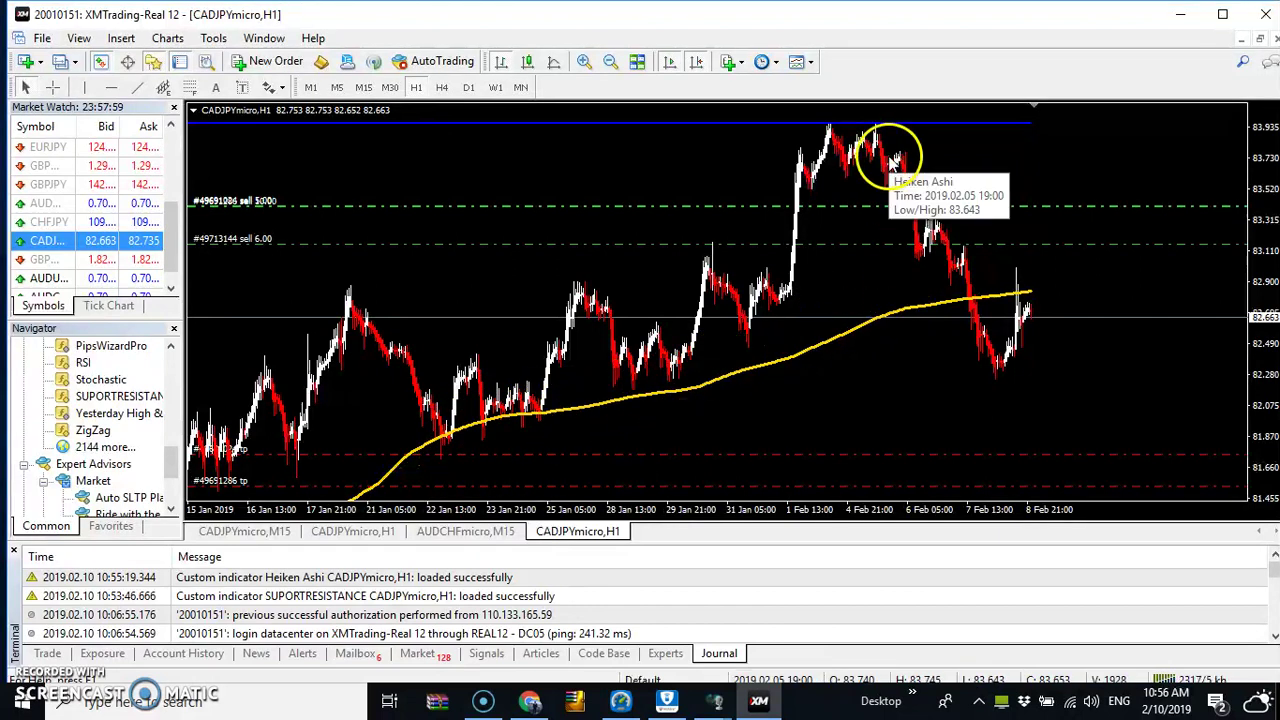
mouse_move(858, 130)
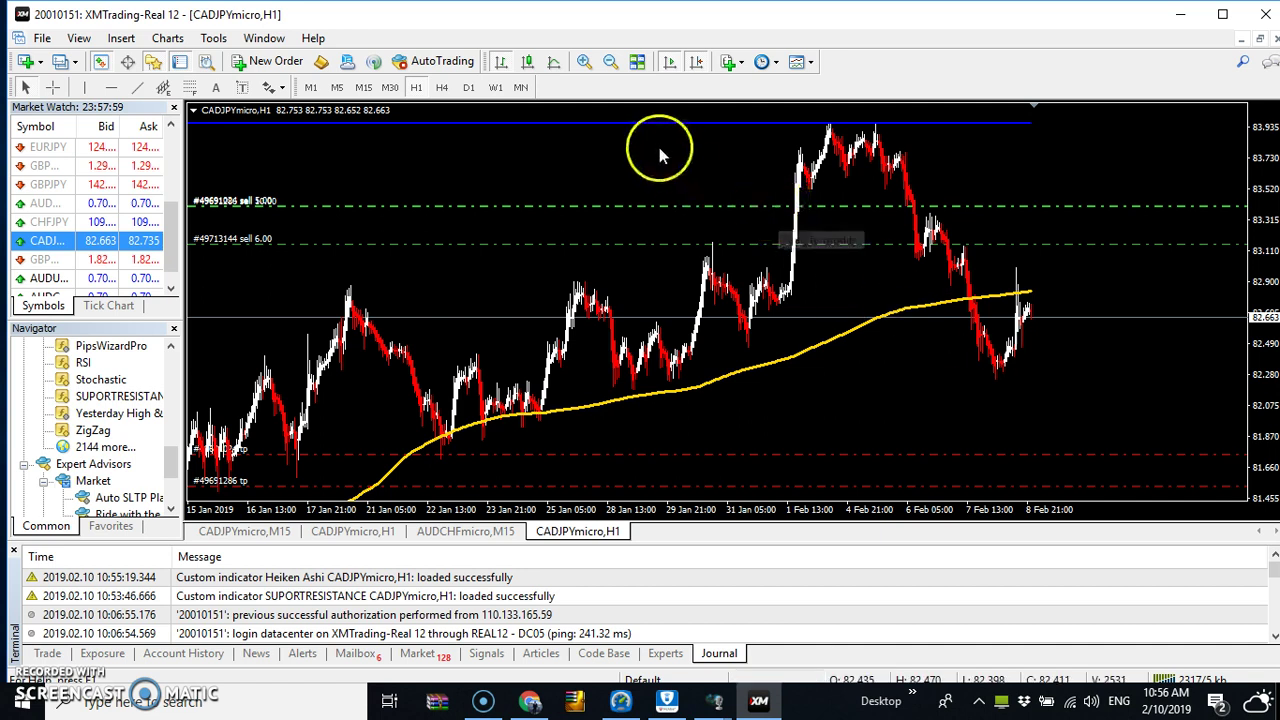
left_click(738, 62)
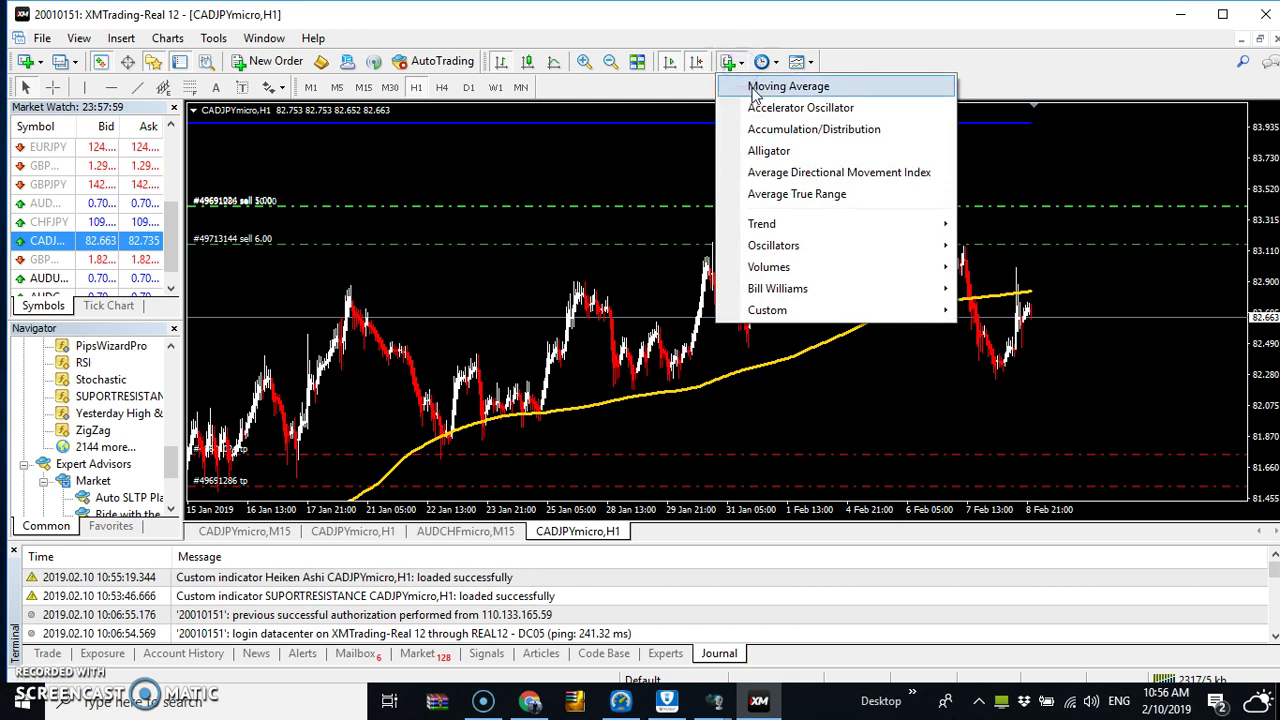
left_click(789, 87)
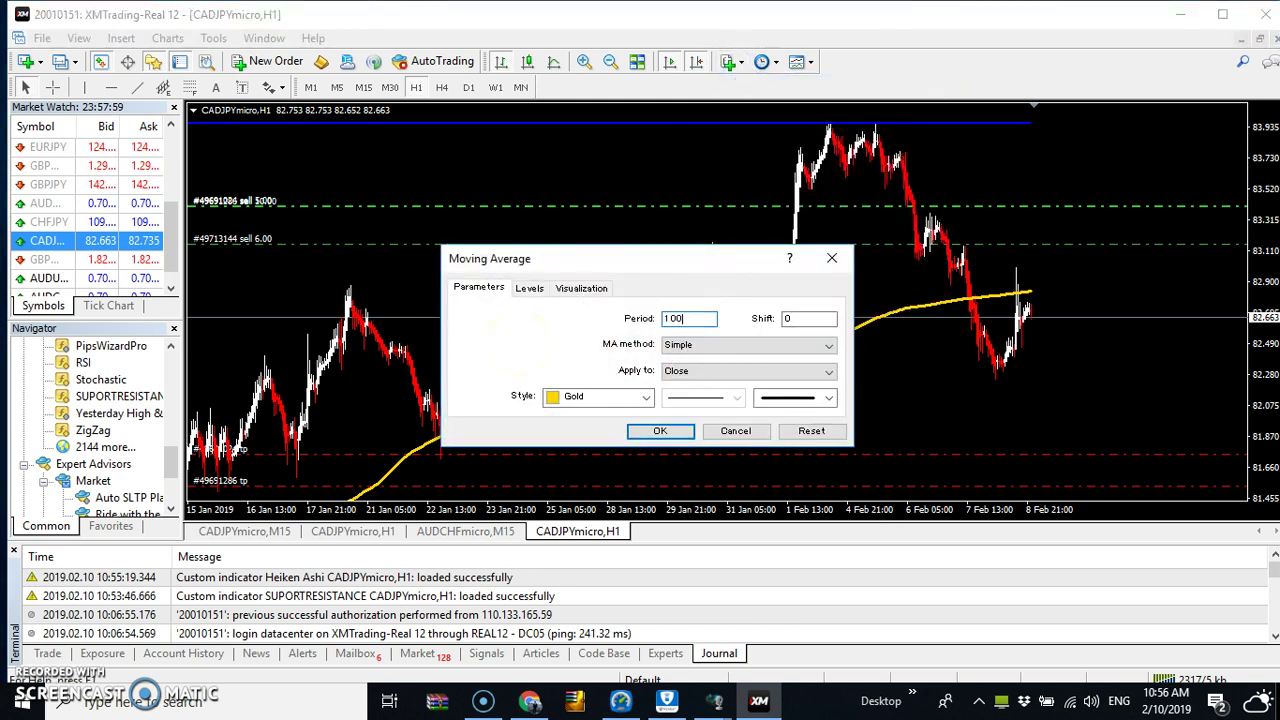
left_click(645, 398)
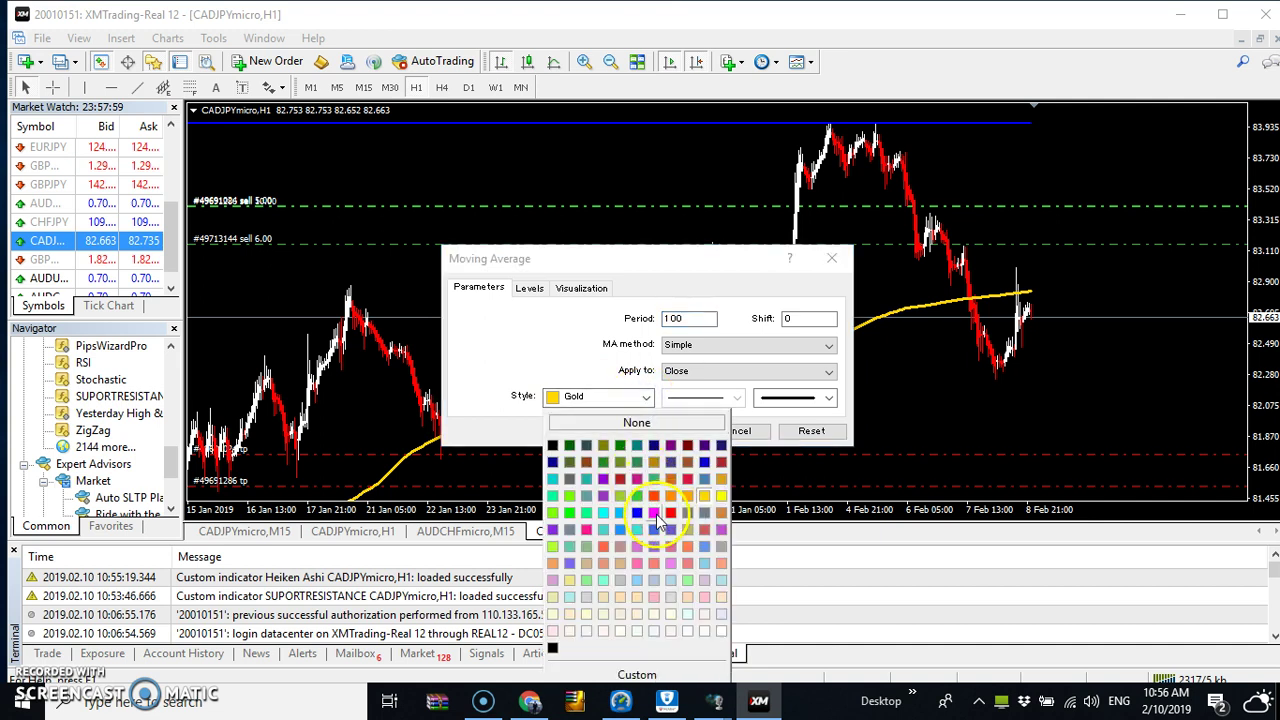
left_click(671, 512)
left_click(660, 431)
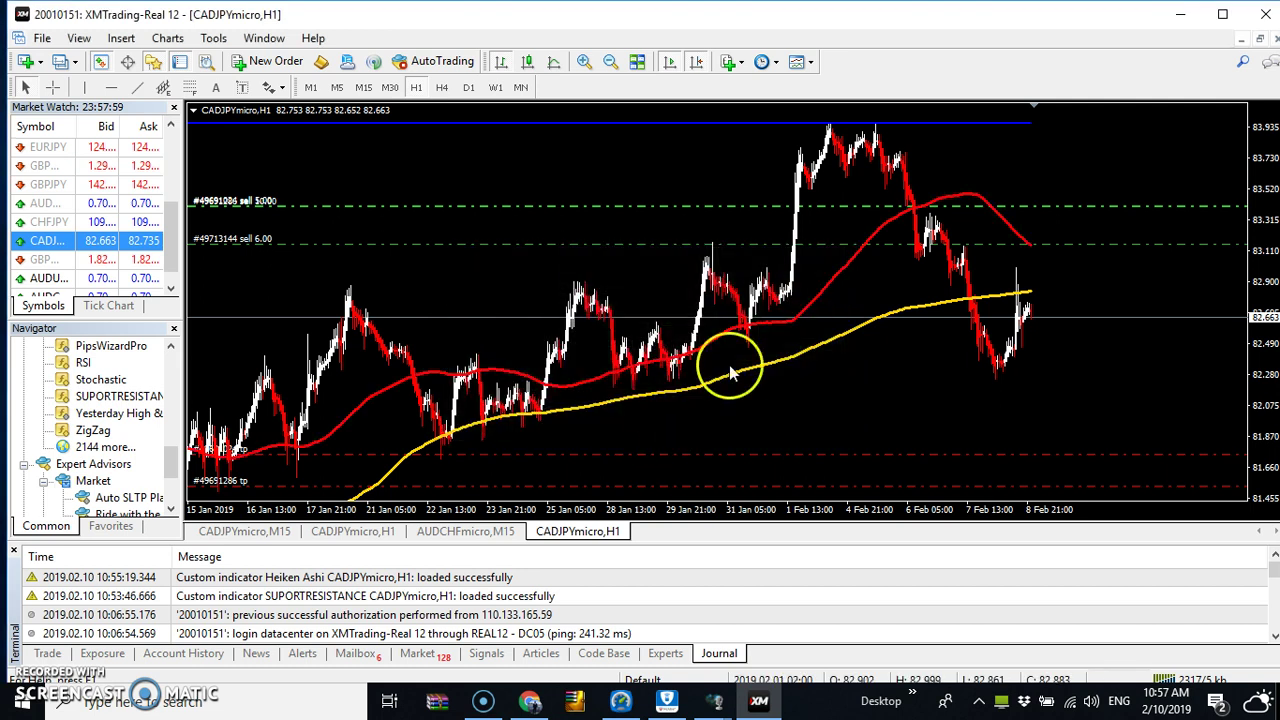
mouse_move(922, 215)
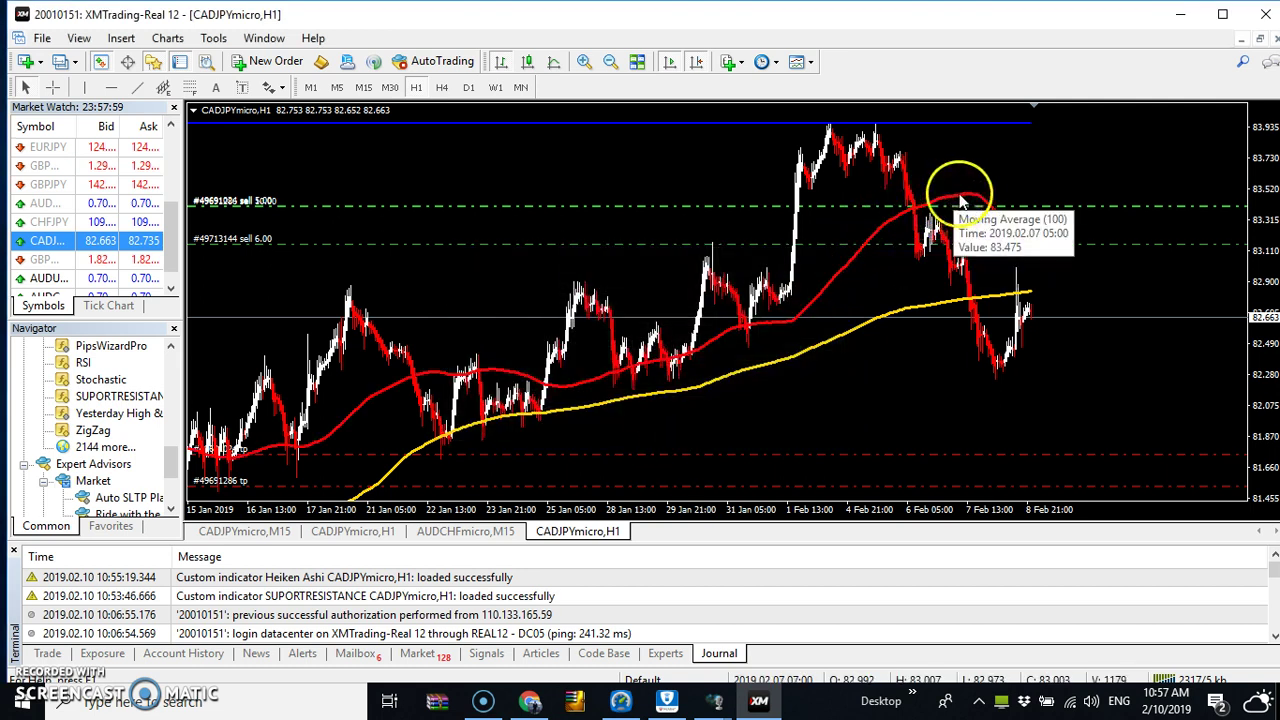
mouse_move(1032, 248)
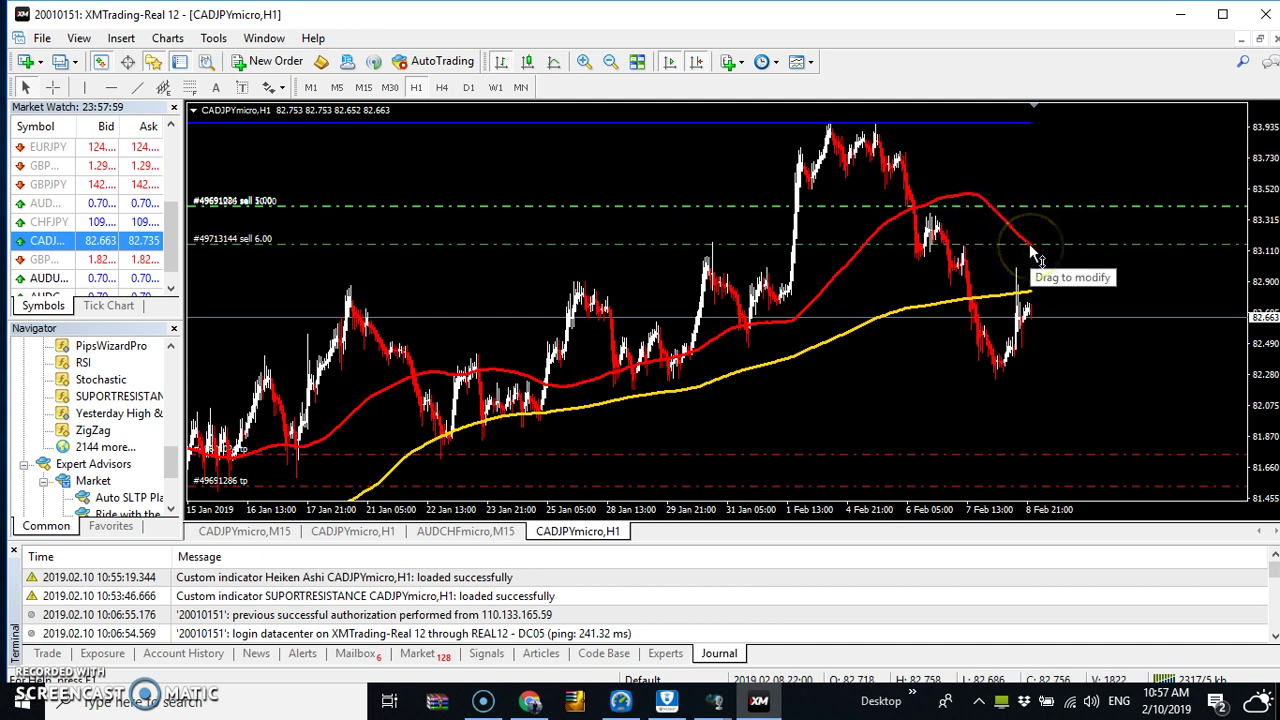
mouse_move(1035, 255)
left_mouse_down()
mouse_move(1010, 212)
mouse_move(1053, 294)
left_mouse_up()
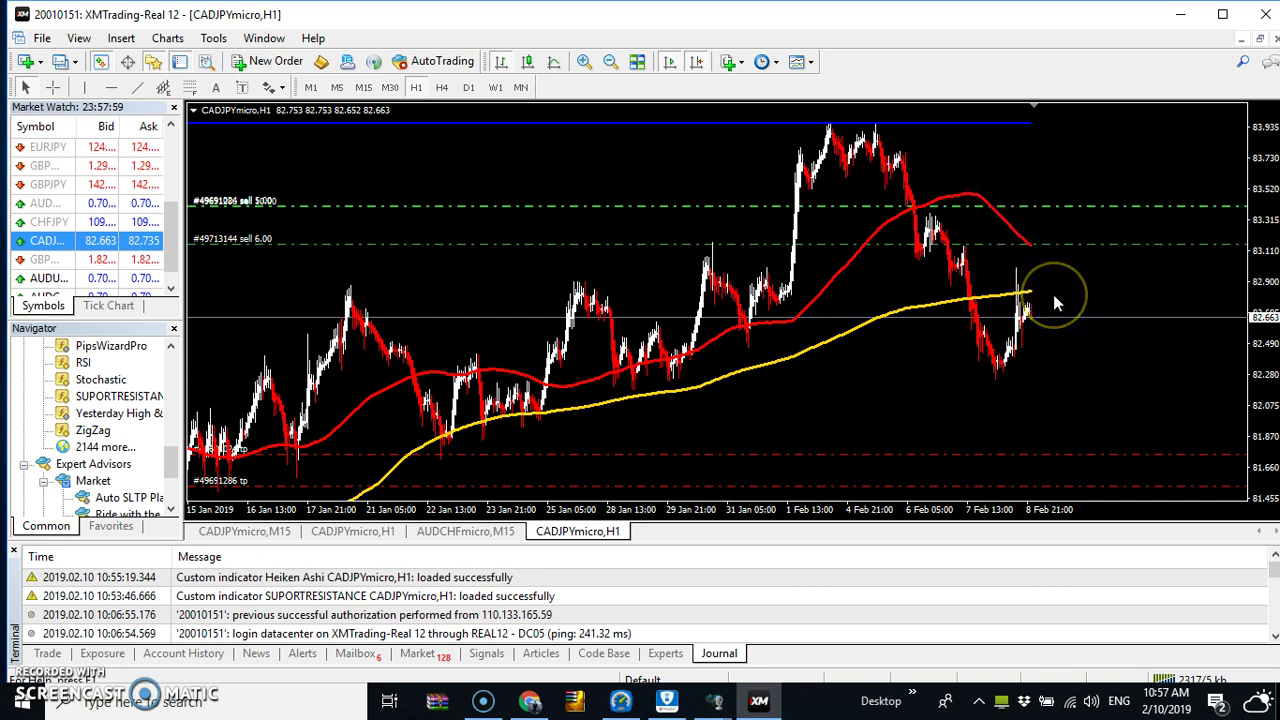
left_click(796, 373)
left_click(943, 240)
left_click_drag(943, 240, 895, 130)
left_click(660, 215)
left_click_drag(660, 215, 495, 408)
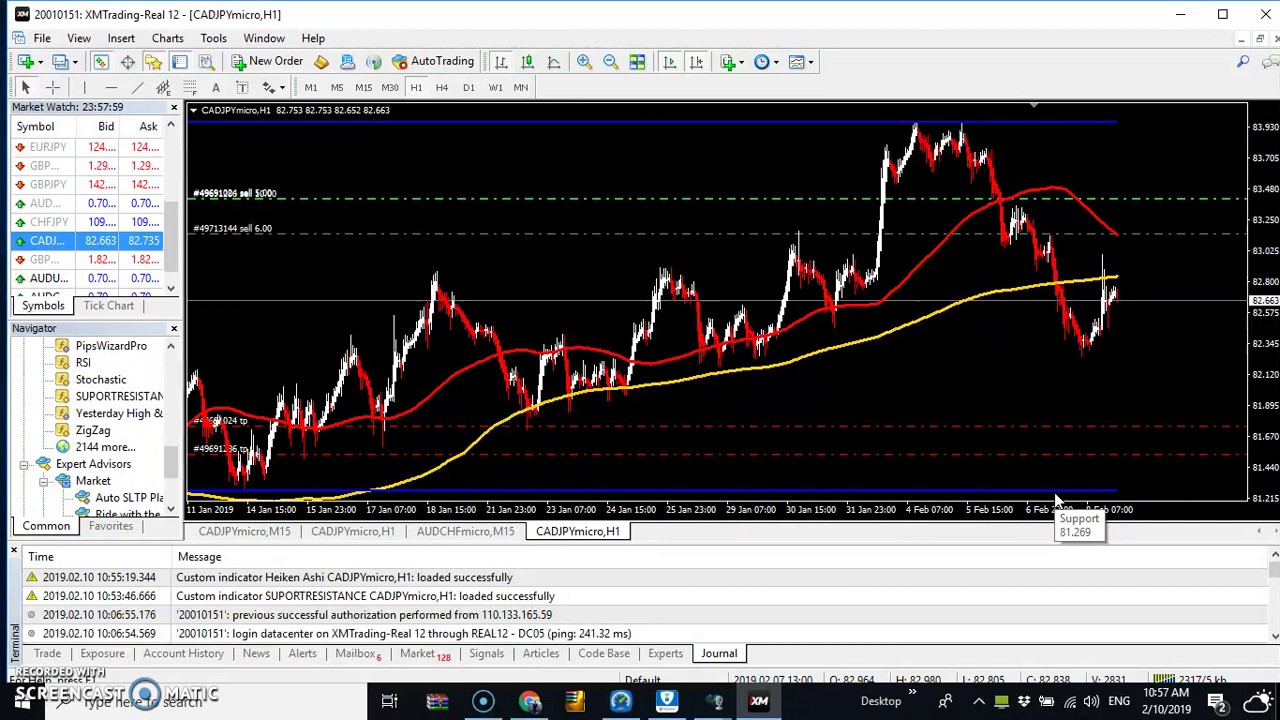
left_click(1082, 454)
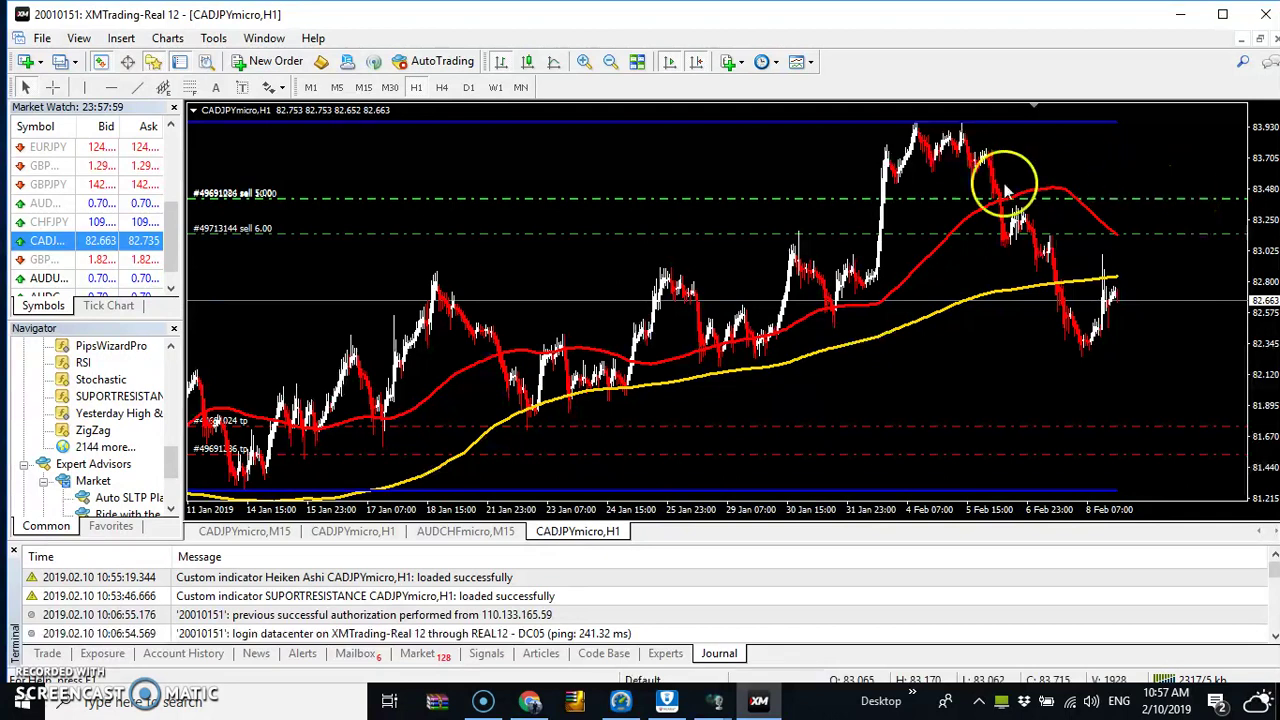
left_click(698, 63)
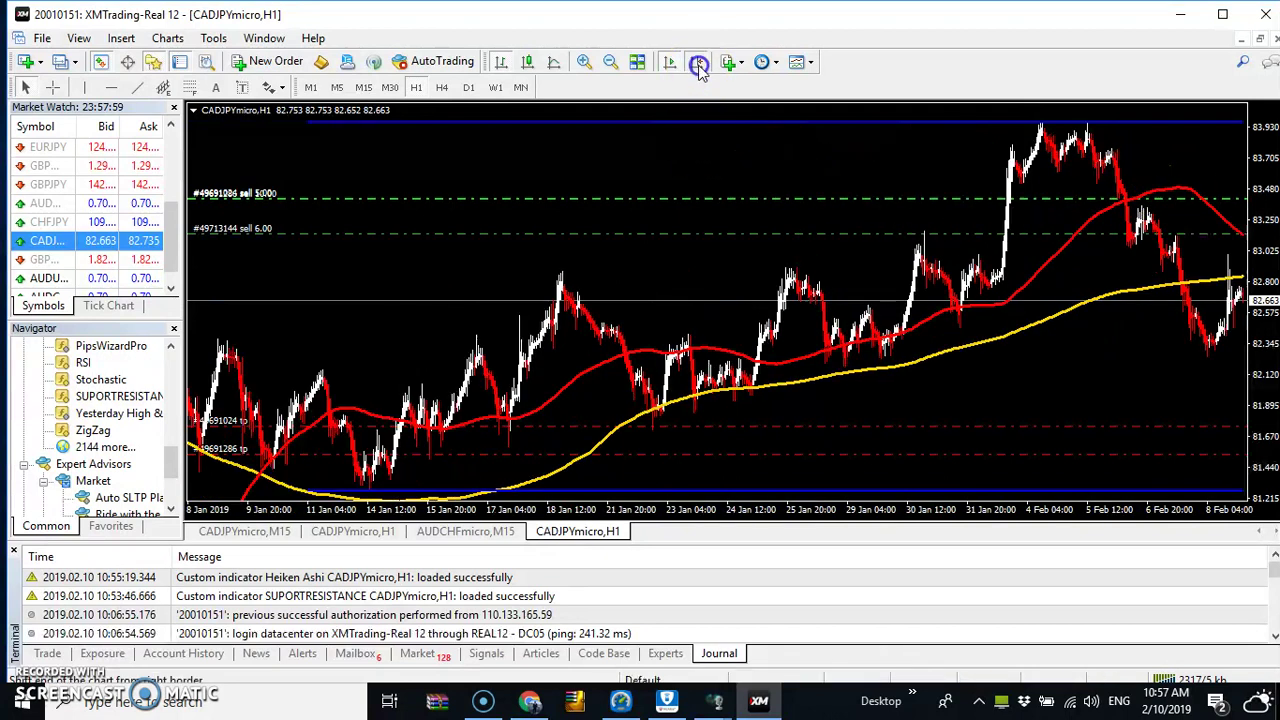
left_click(698, 63)
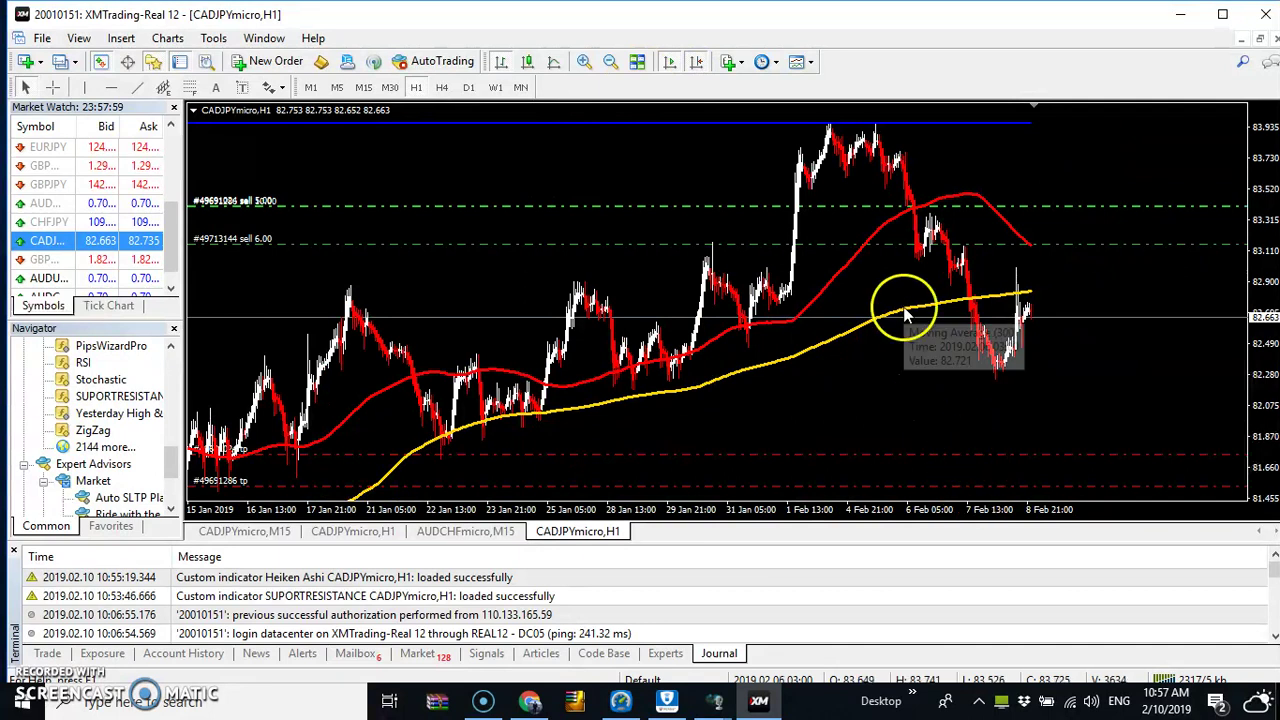
left_click_drag(786, 423, 868, 408)
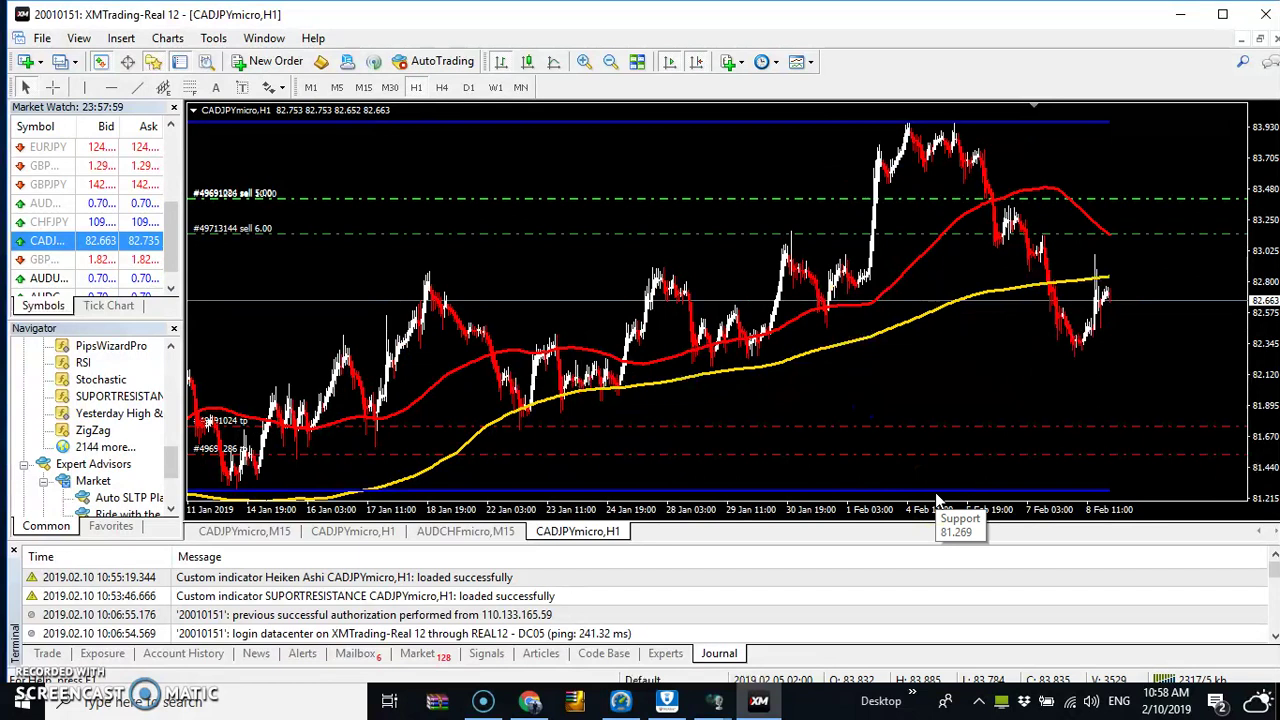
left_click_drag(950, 452, 765, 383)
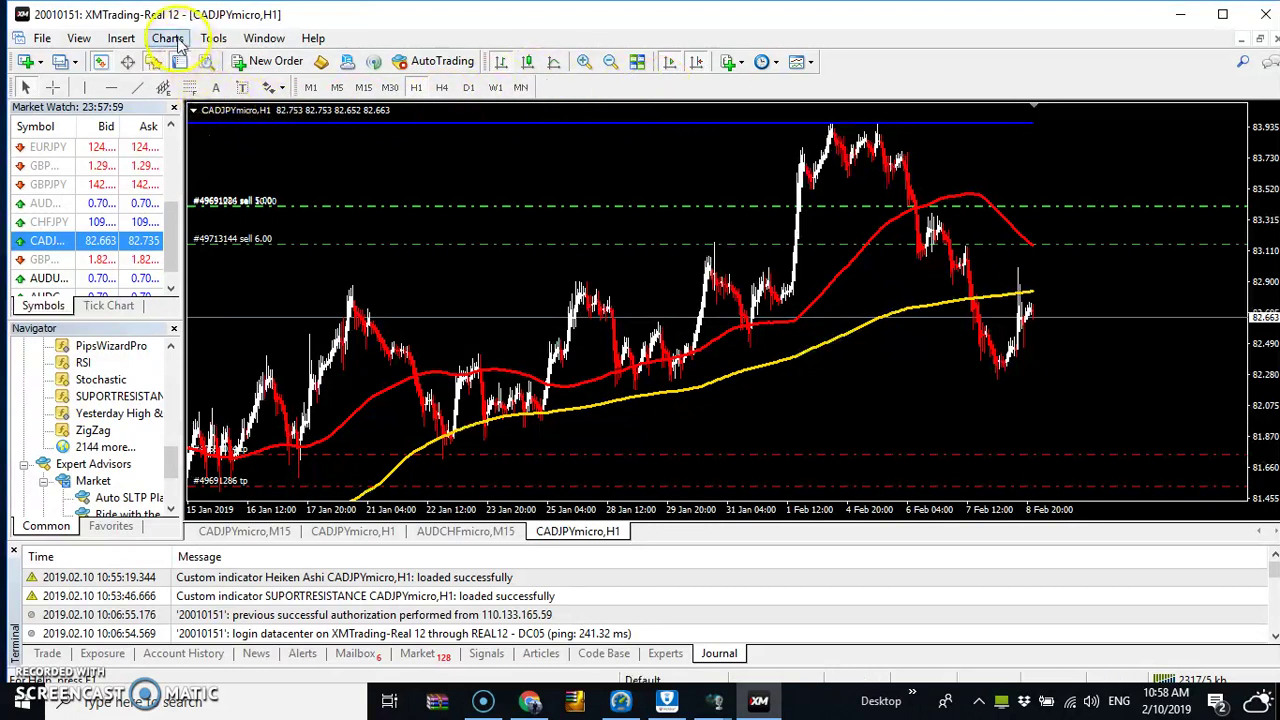
left_click(121, 38)
- Insert the PipsWizardPro indicator via Insert > Indicators > Custom
mouse_move(147, 66)
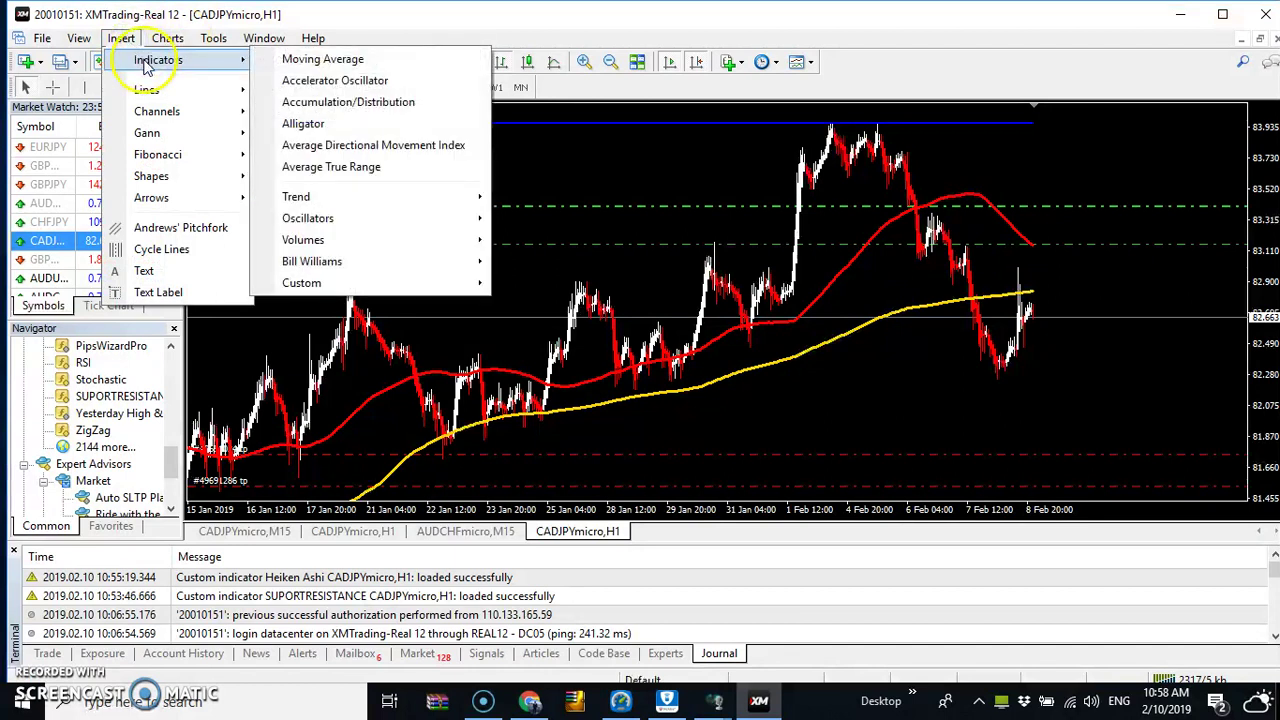
mouse_move(418, 284)
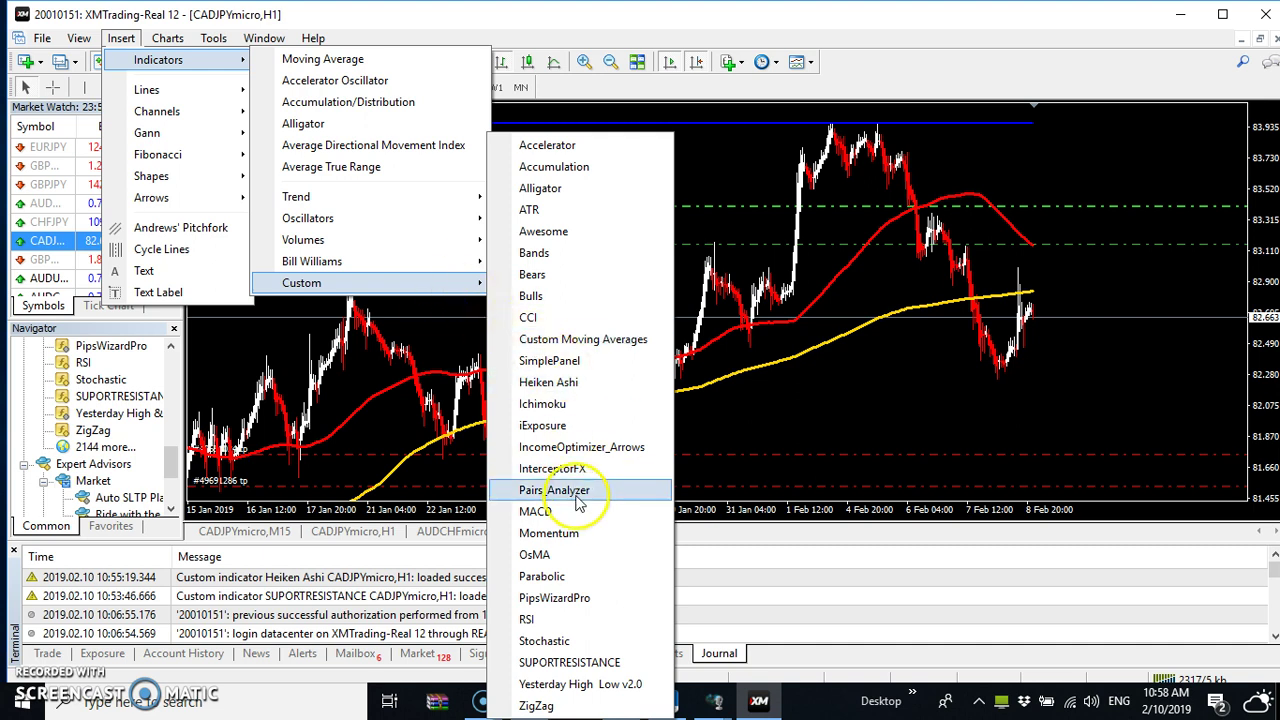
left_click(556, 600)
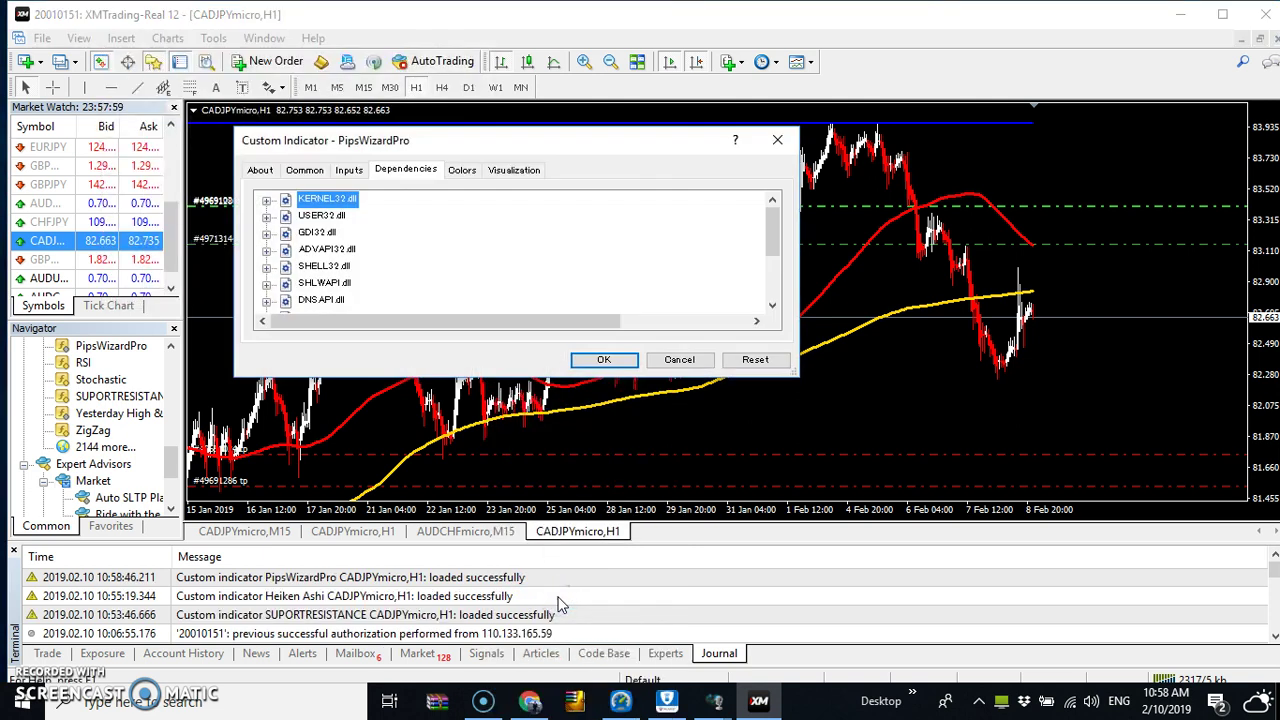
- Set PipsWizardPro's Trading Style to Custom and its Period Setting from 13 to 300
left_click(348, 170)
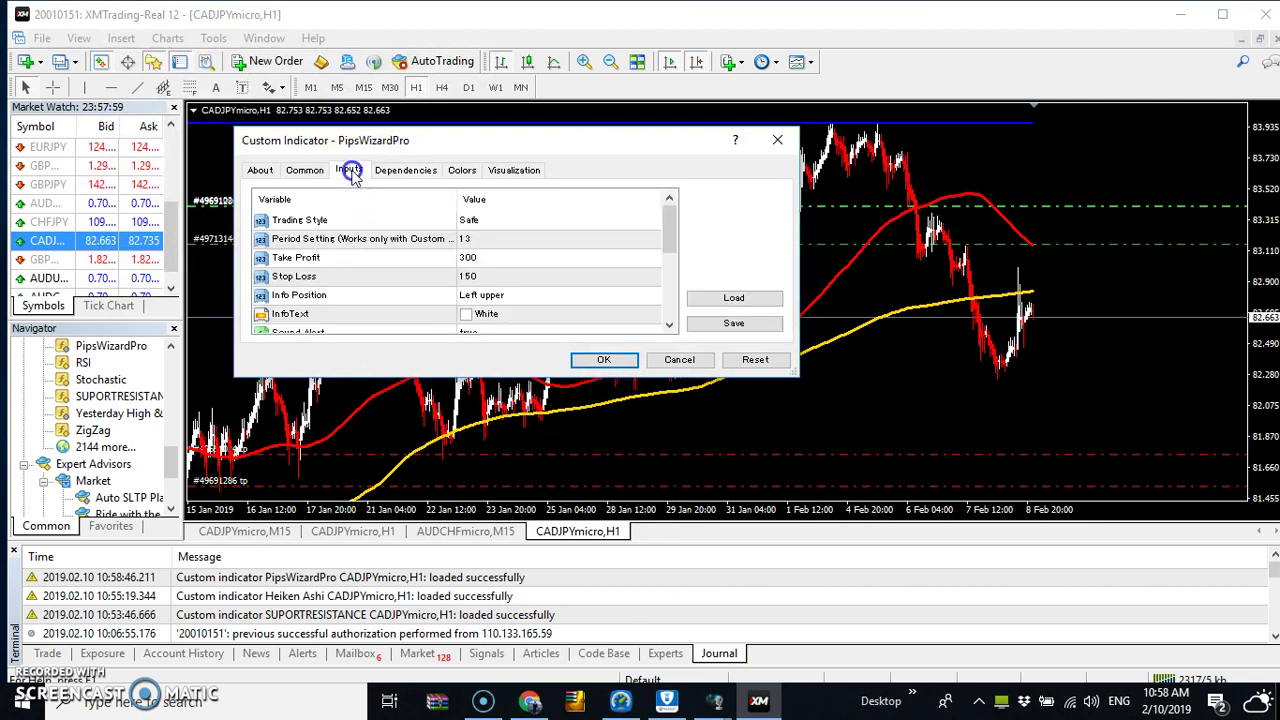
left_click(651, 222)
left_click(651, 220)
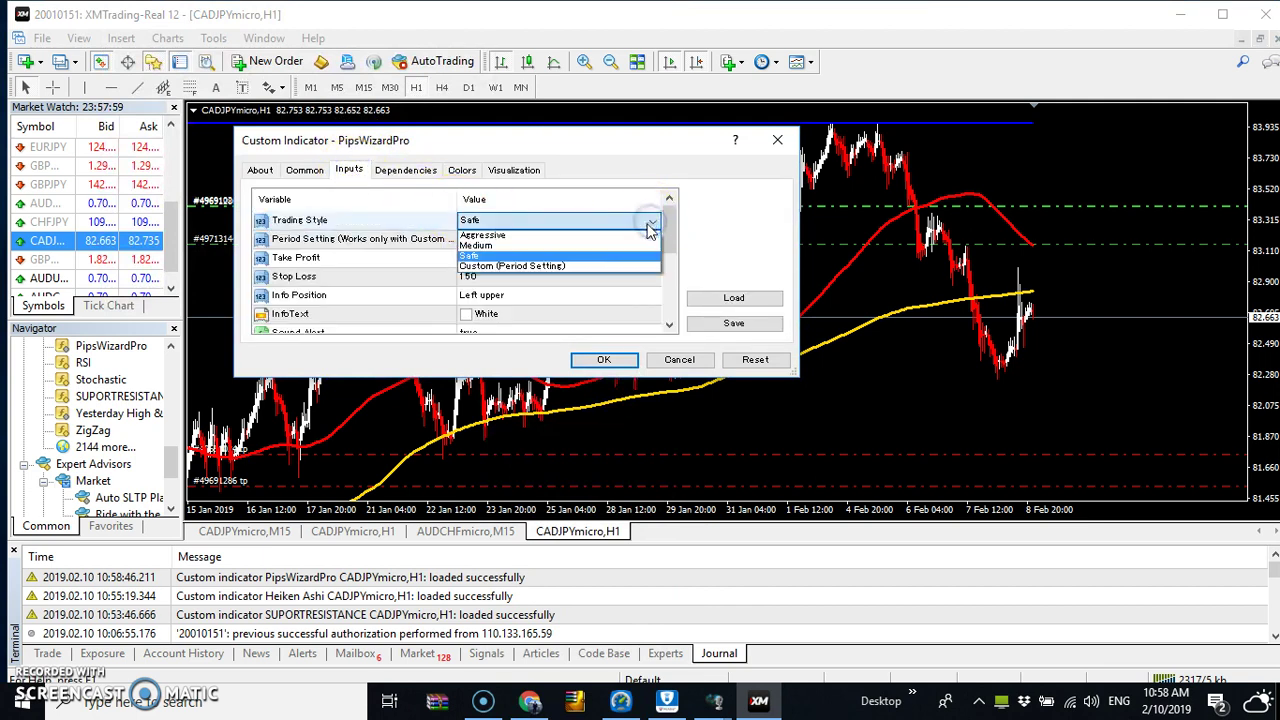
left_click(628, 266)
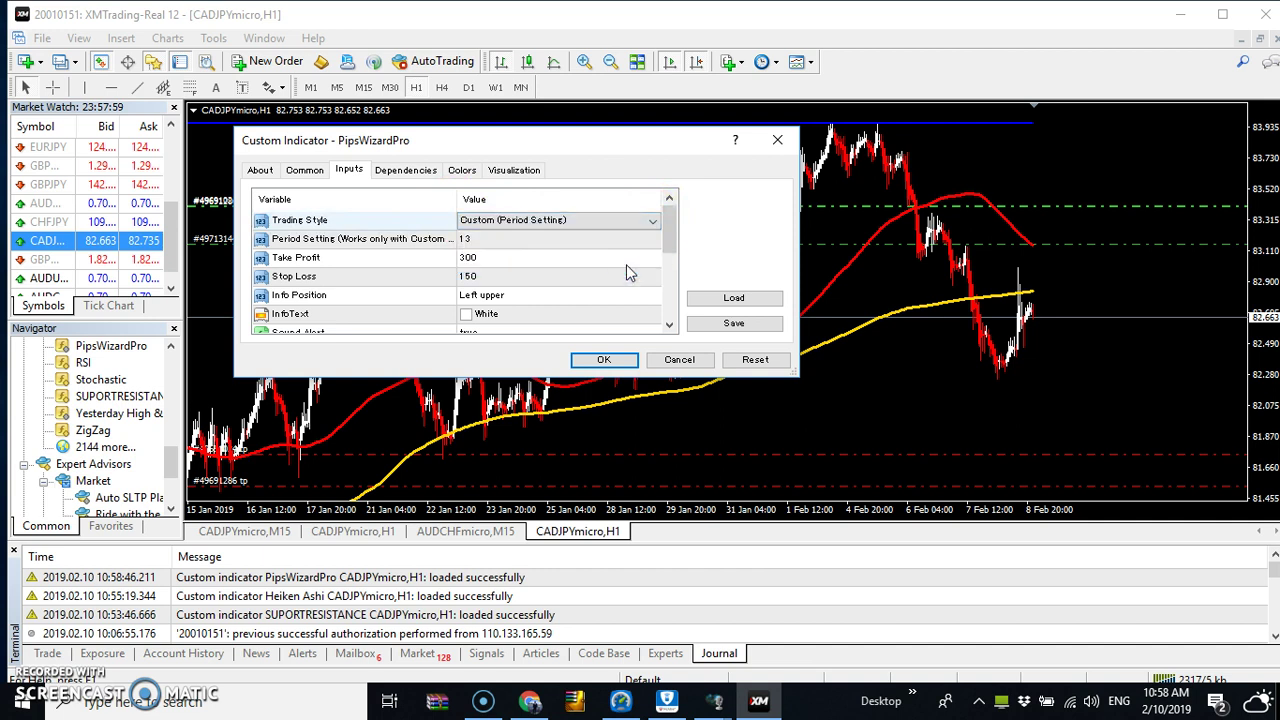
left_click(652, 240)
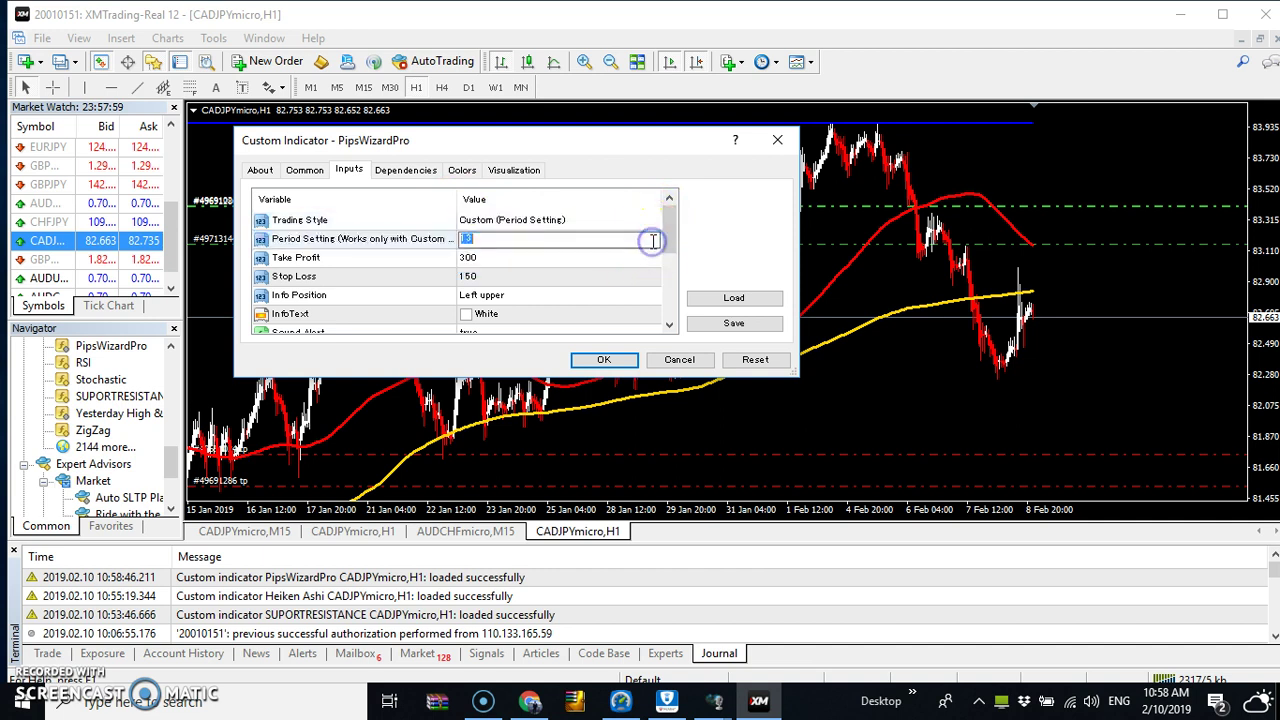
left_click(608, 241)
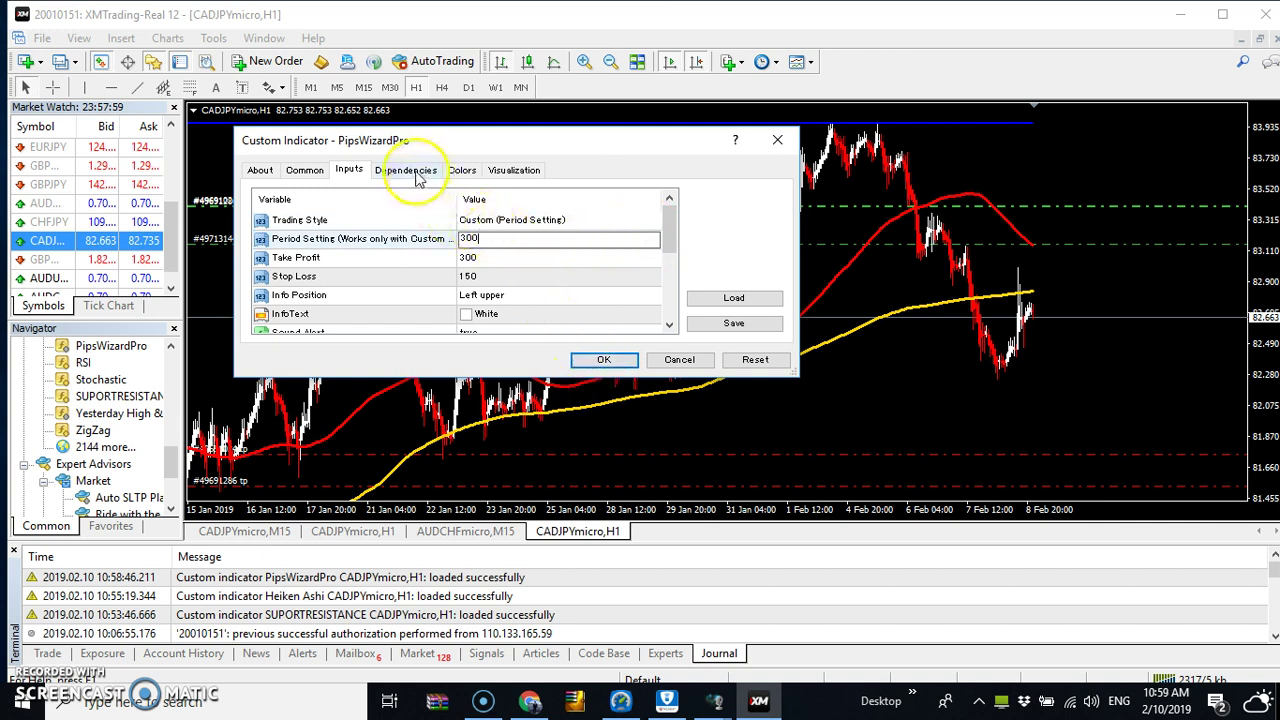
left_click(669, 325)
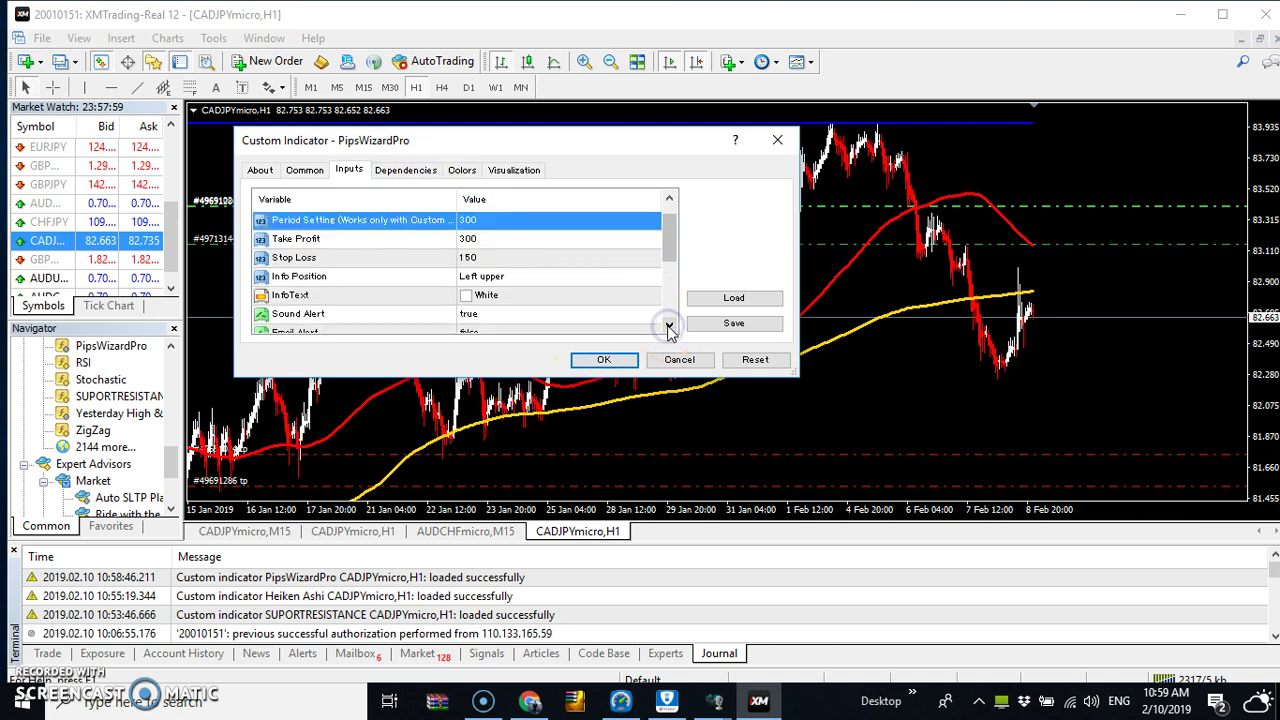
left_click(669, 328)
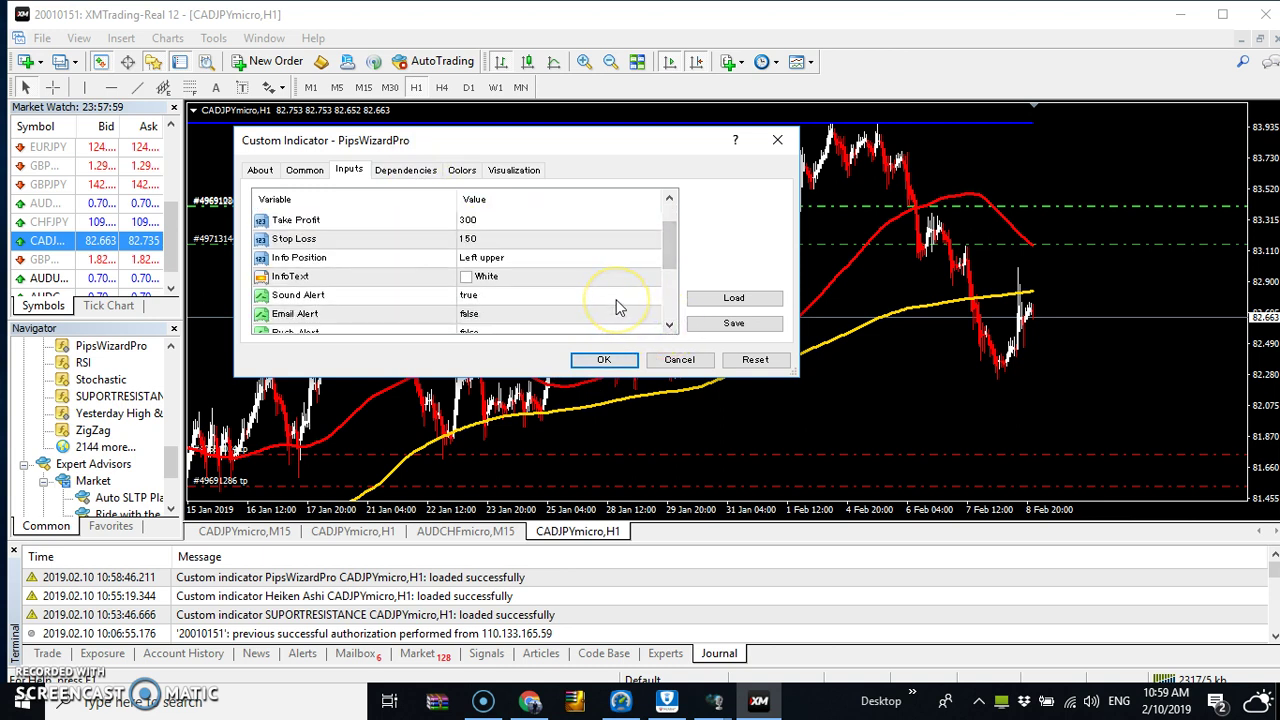
left_click(669, 325)
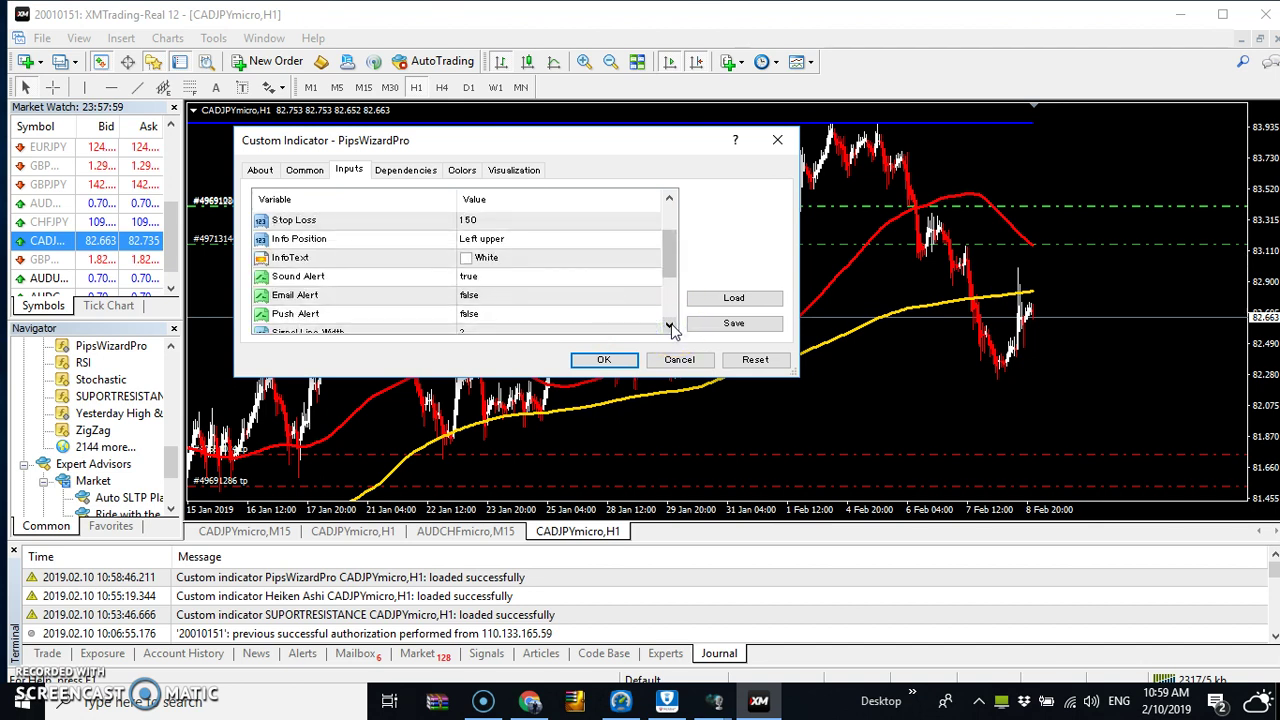
- Set Email Alert and Push Alert to true and apply the PipsWizardPro settings
left_click(657, 295)
left_click(653, 297)
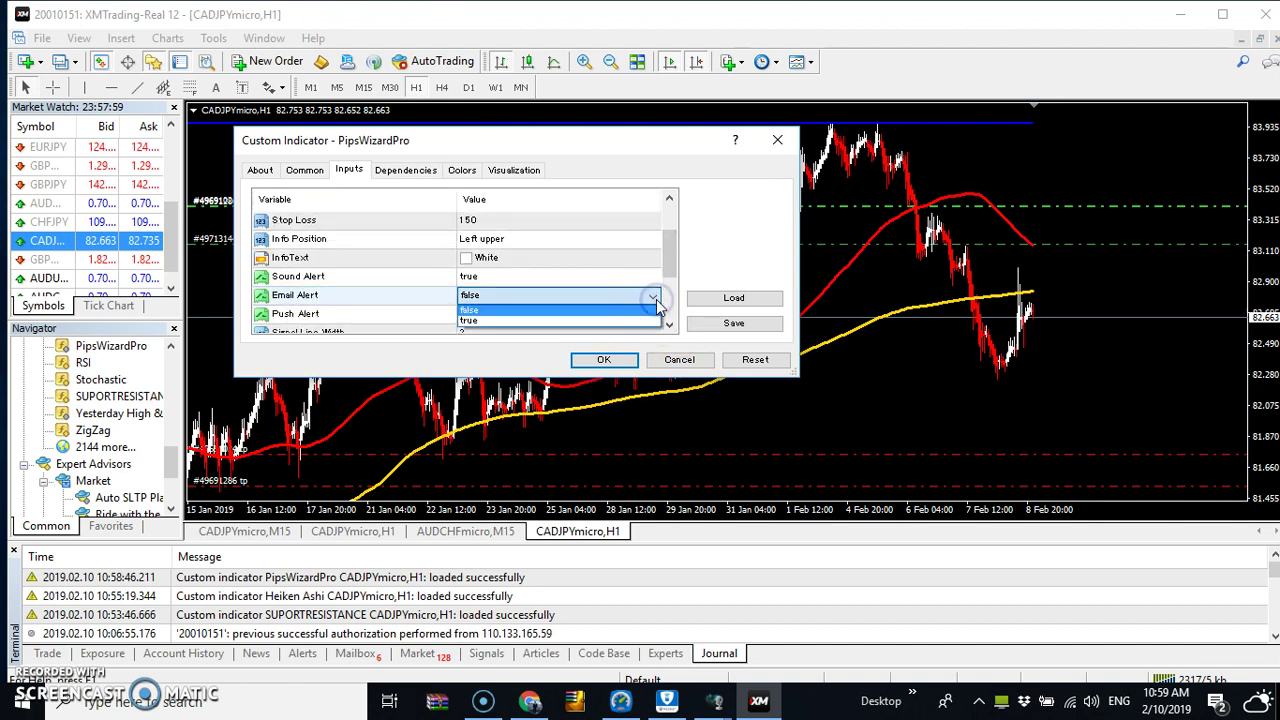
left_click(657, 320)
left_click(669, 325)
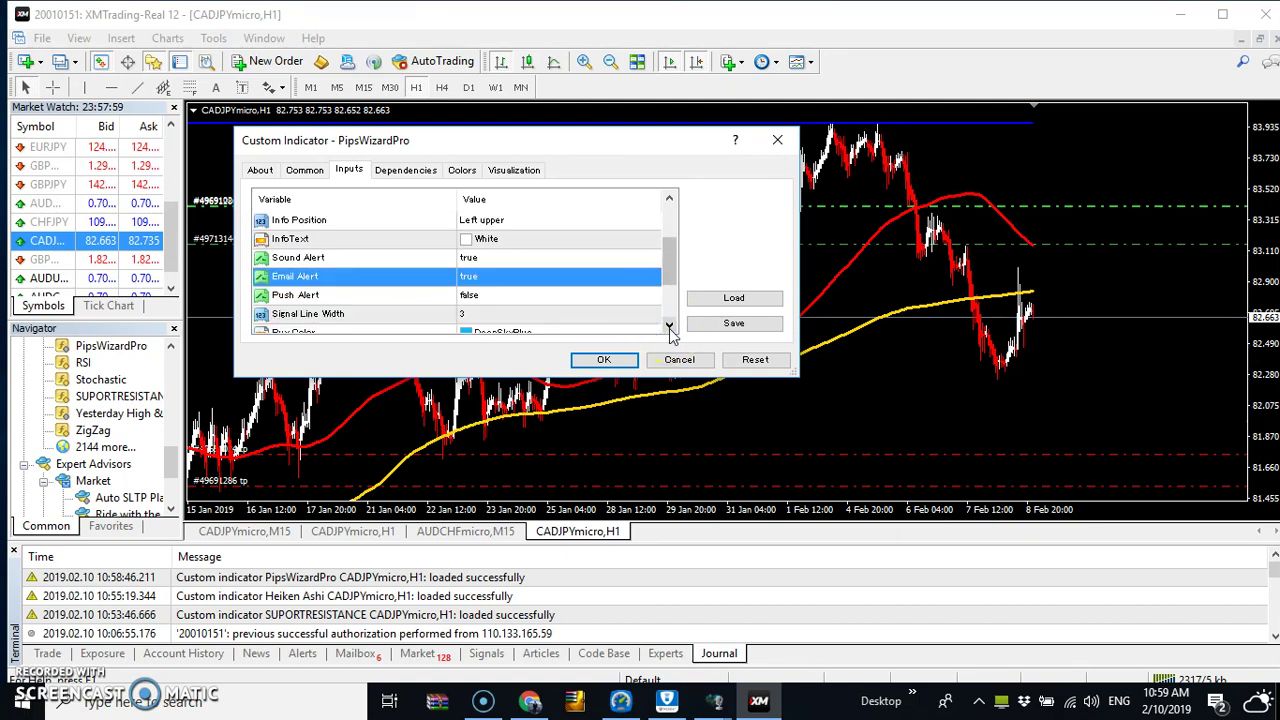
left_click(654, 295)
left_click(652, 296)
left_click(645, 321)
left_click(669, 325)
left_click(669, 325)
left_click(669, 325)
left_click(669, 325)
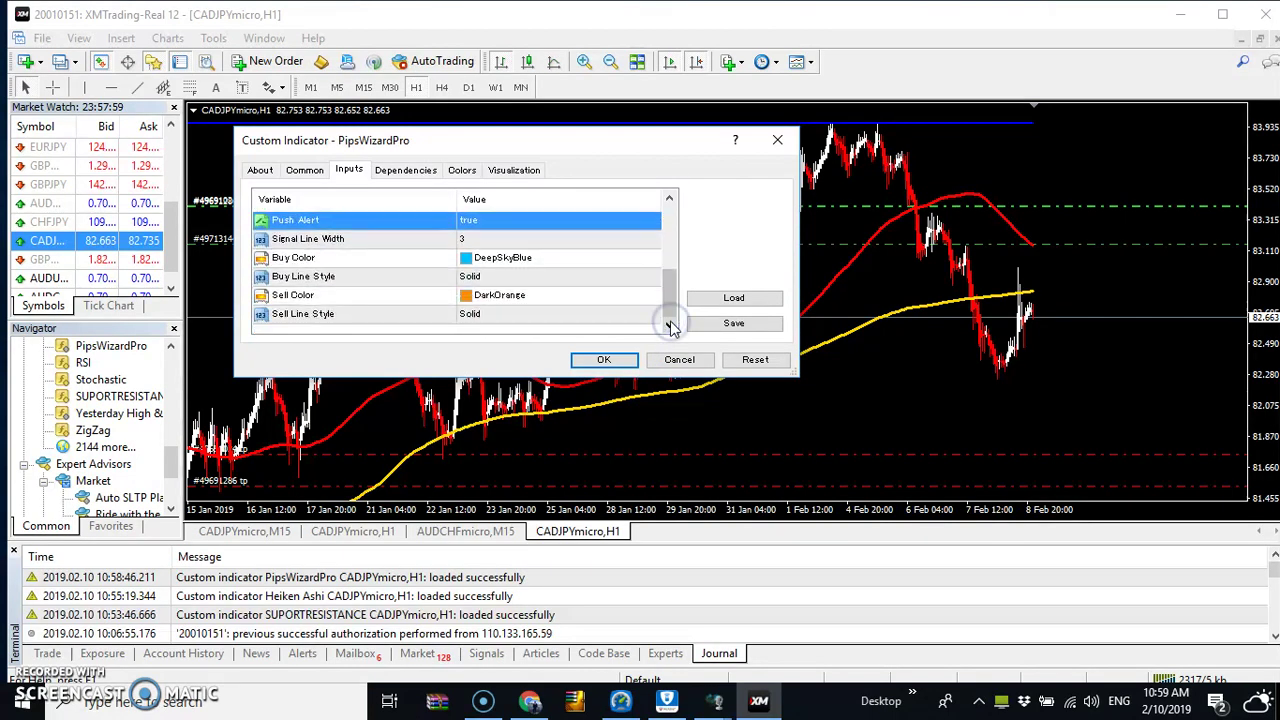
left_click(606, 361)
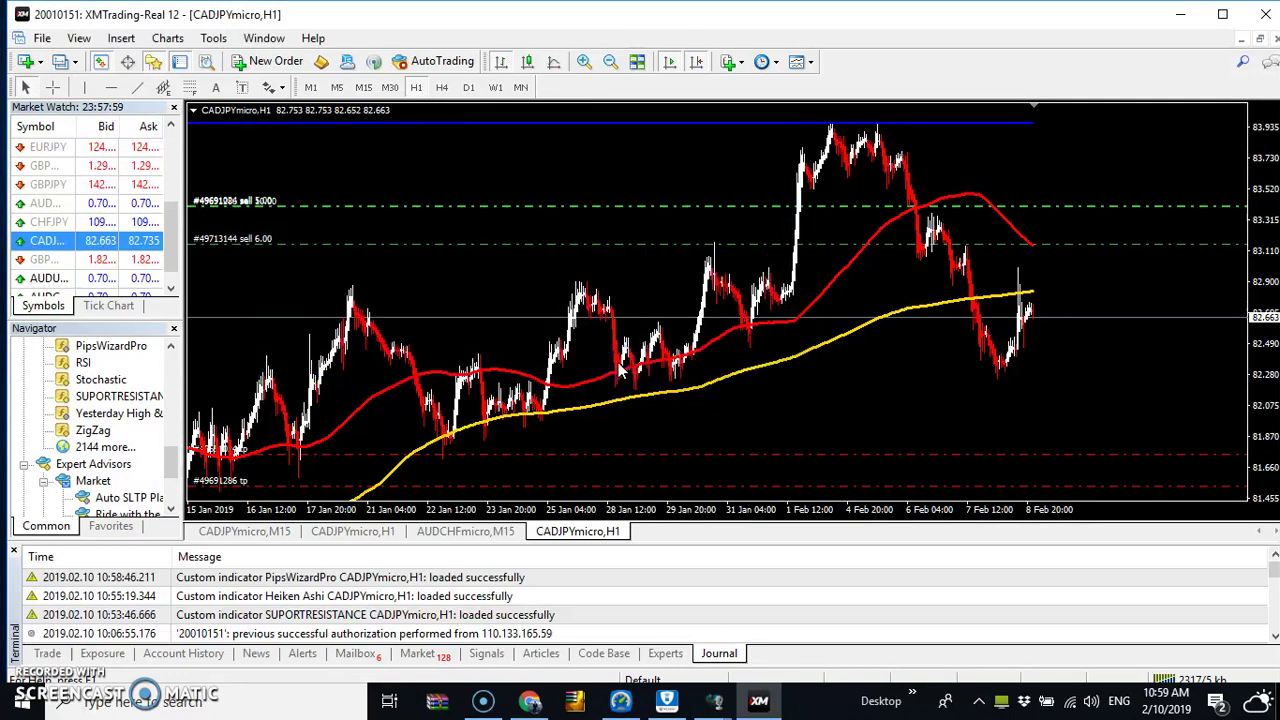